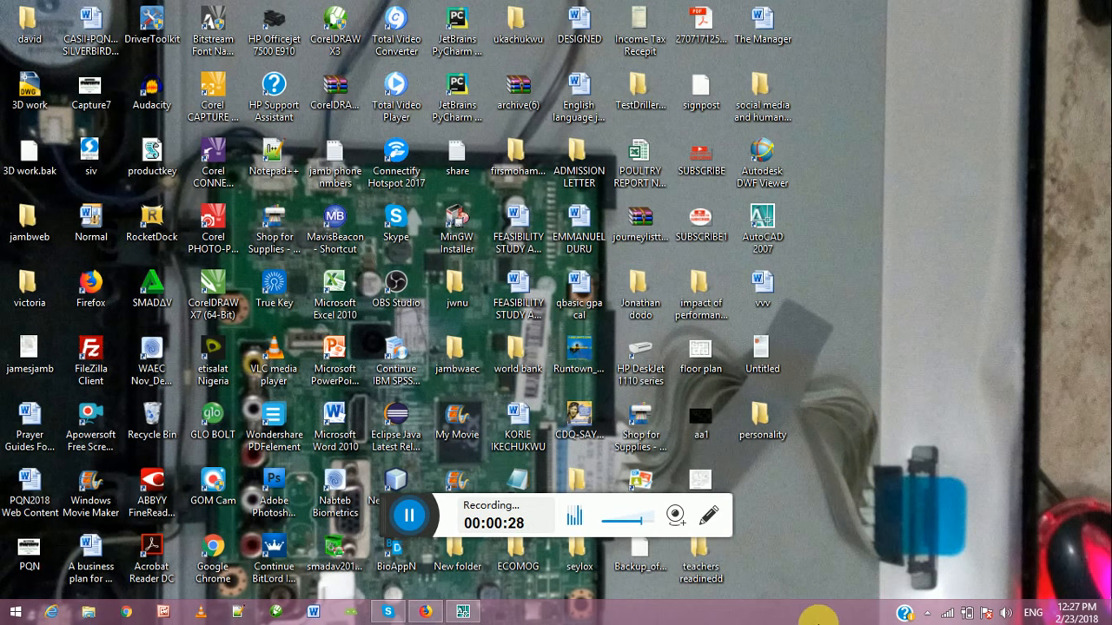
Switch to AutoCAD and configure the drawing units with a length precision of 0.0 and an insertion scale in millimeters
{"action": "left_click", "coordinate": [462, 612]}
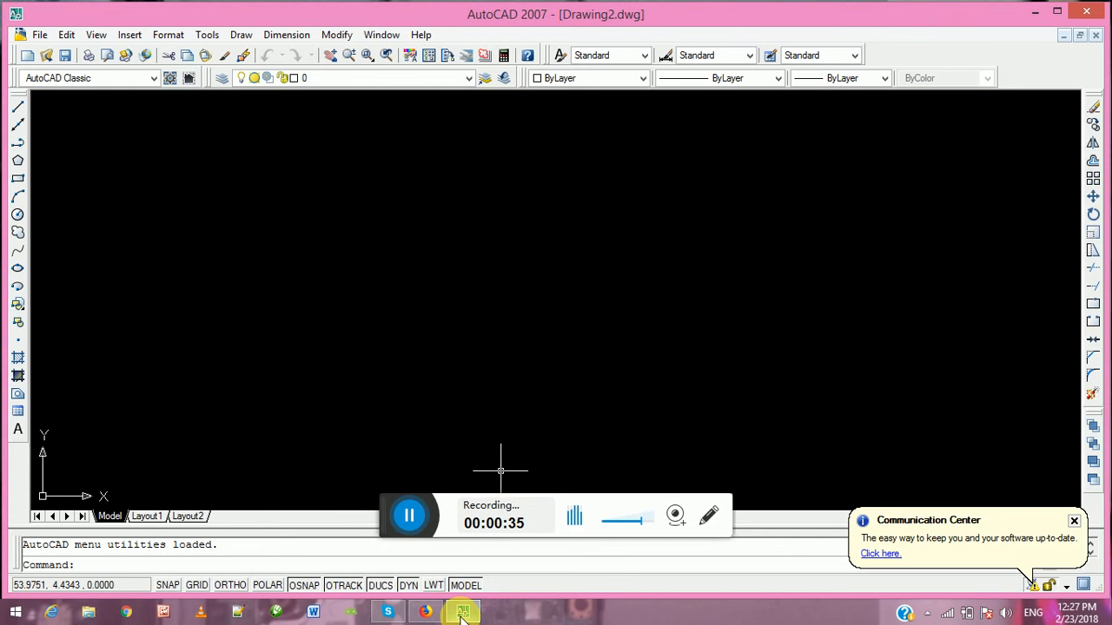
{"action": "mouse_move", "coordinate": [463, 615]}
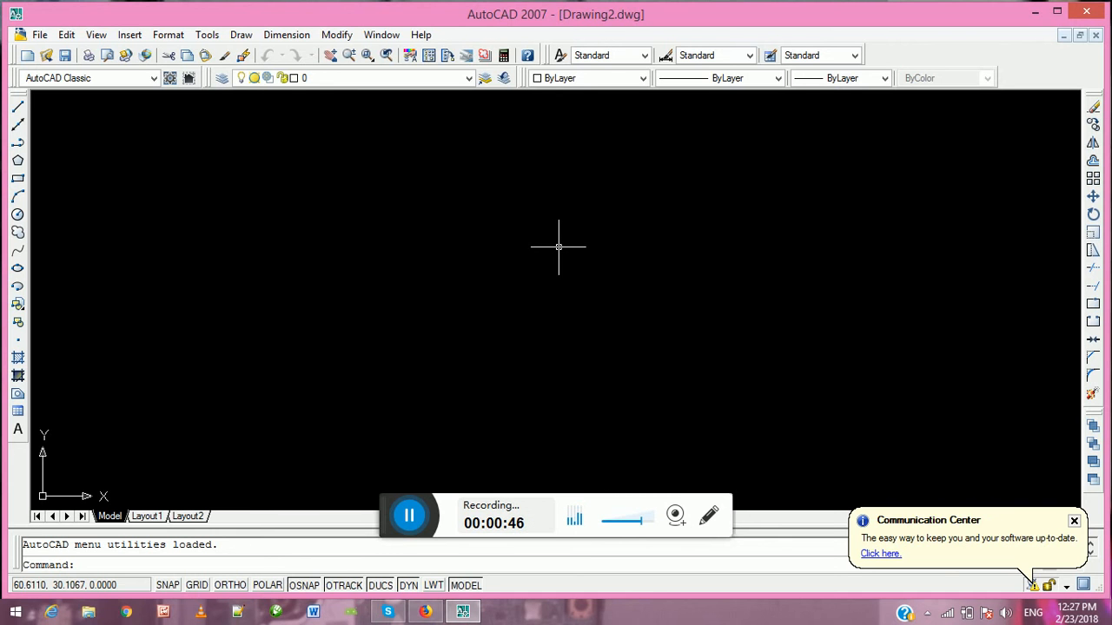
{"action": "left_click", "coordinate": [169, 36]}
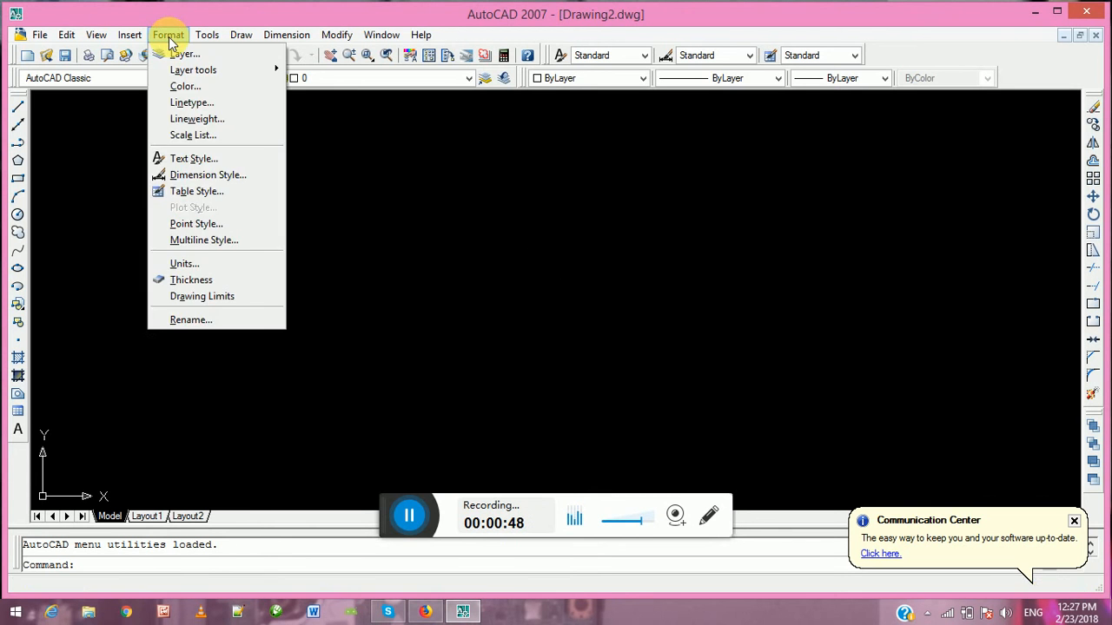
{"action": "left_click", "coordinate": [187, 265]}
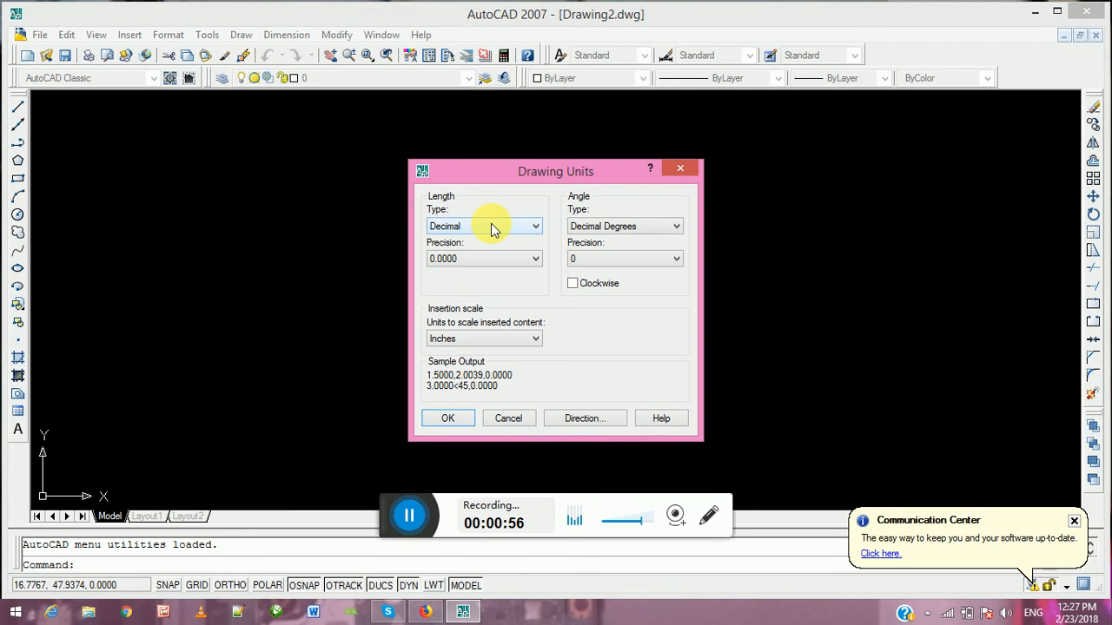
{"action": "left_click", "coordinate": [491, 260]}
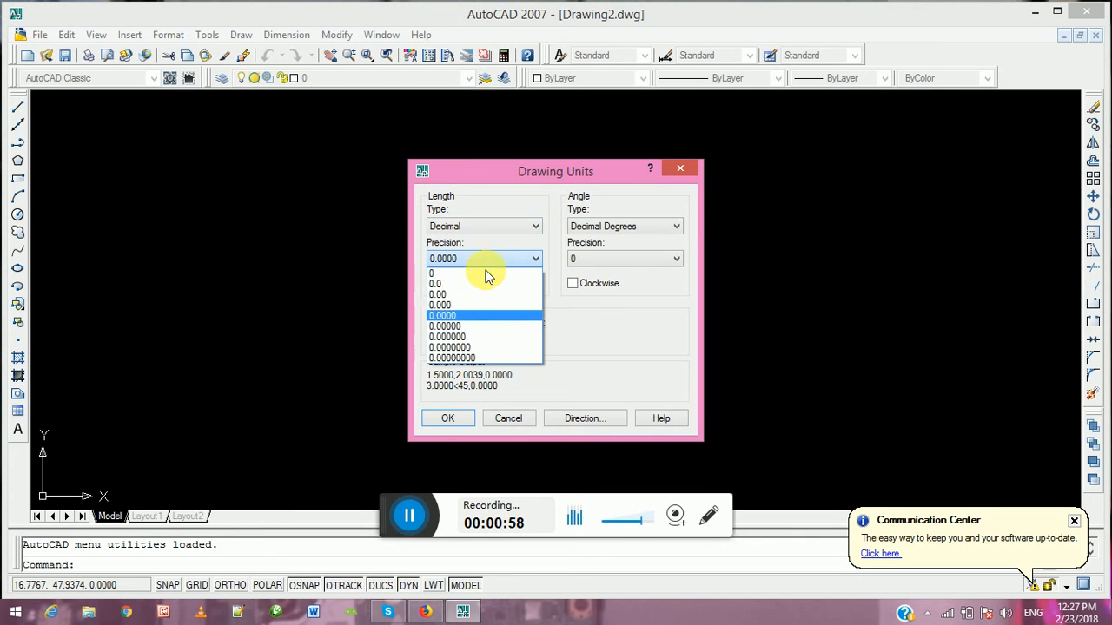
{"action": "left_click", "coordinate": [477, 286]}
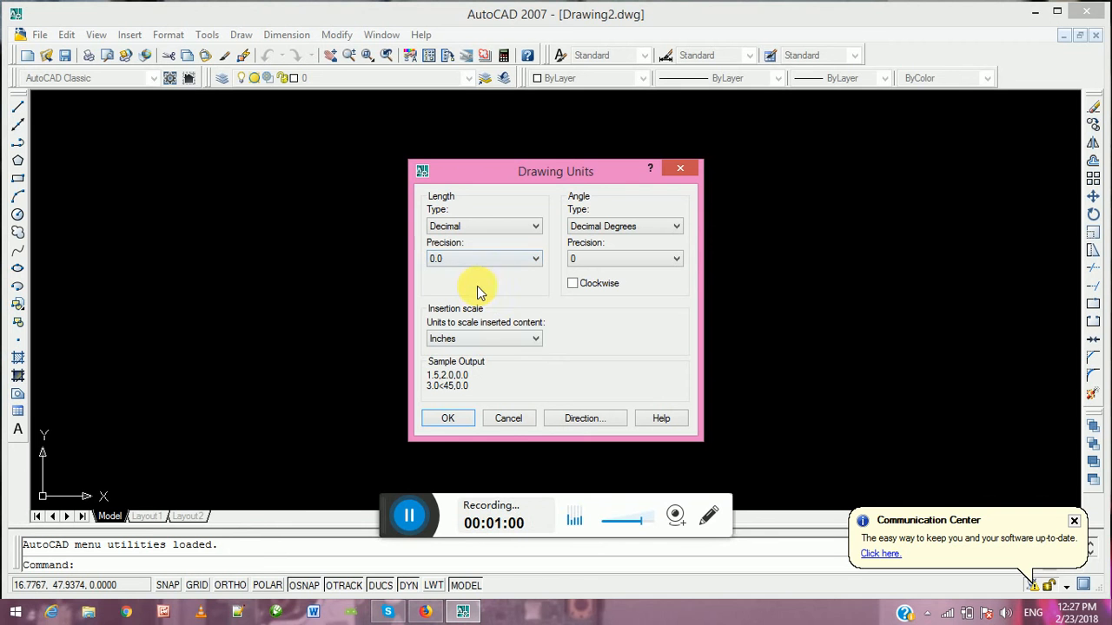
{"action": "left_click", "coordinate": [502, 341]}
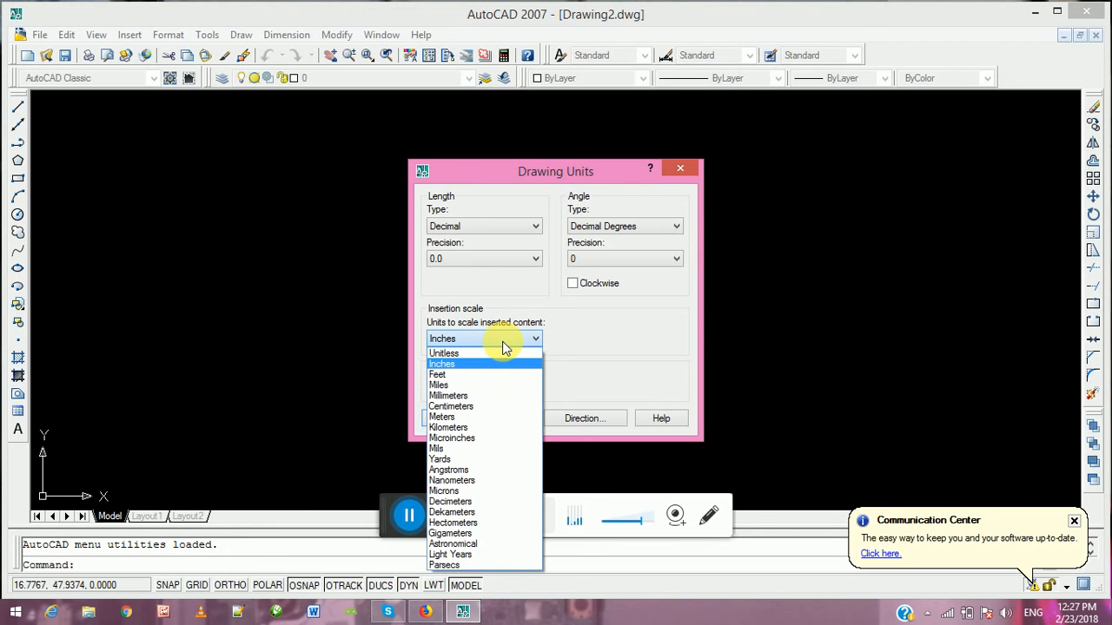
{"action": "left_click", "coordinate": [501, 396]}
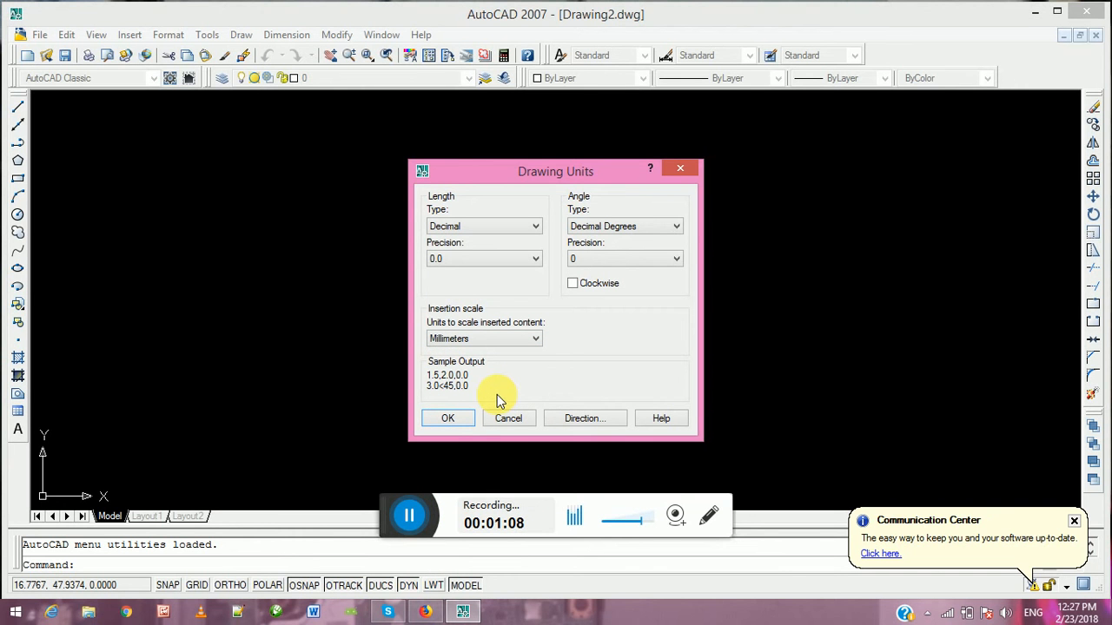
{"action": "left_click", "coordinate": [451, 418]}
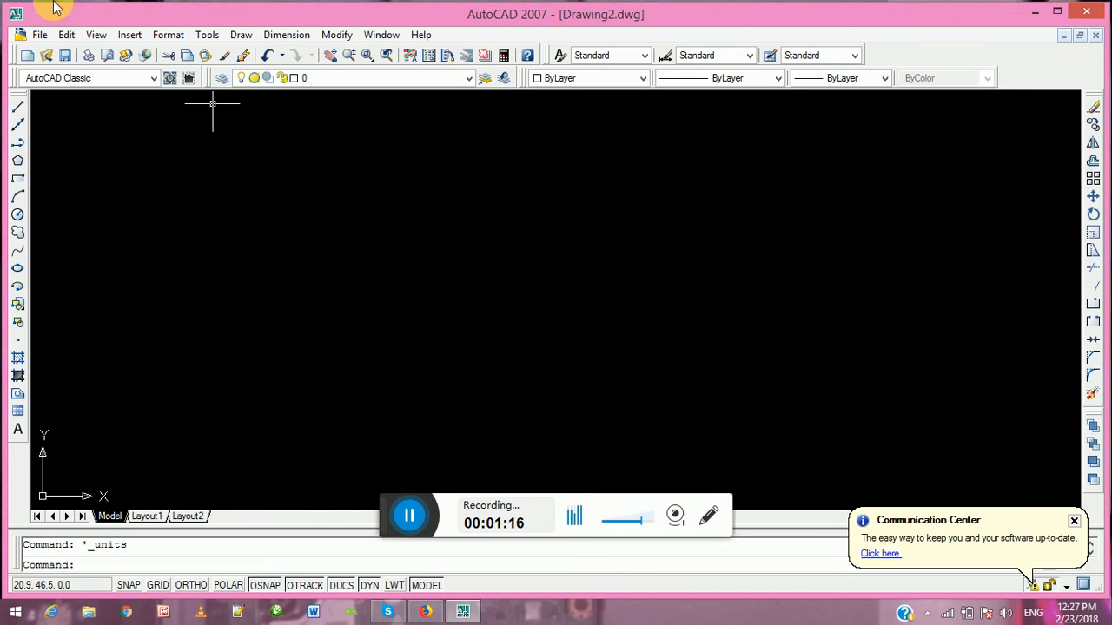
Set the model space drawing limits, keeping the default lower-left corner 0.0,0.0 and entering 20000,15000 as the upper-right corner
{"action": "left_click", "coordinate": [174, 38]}
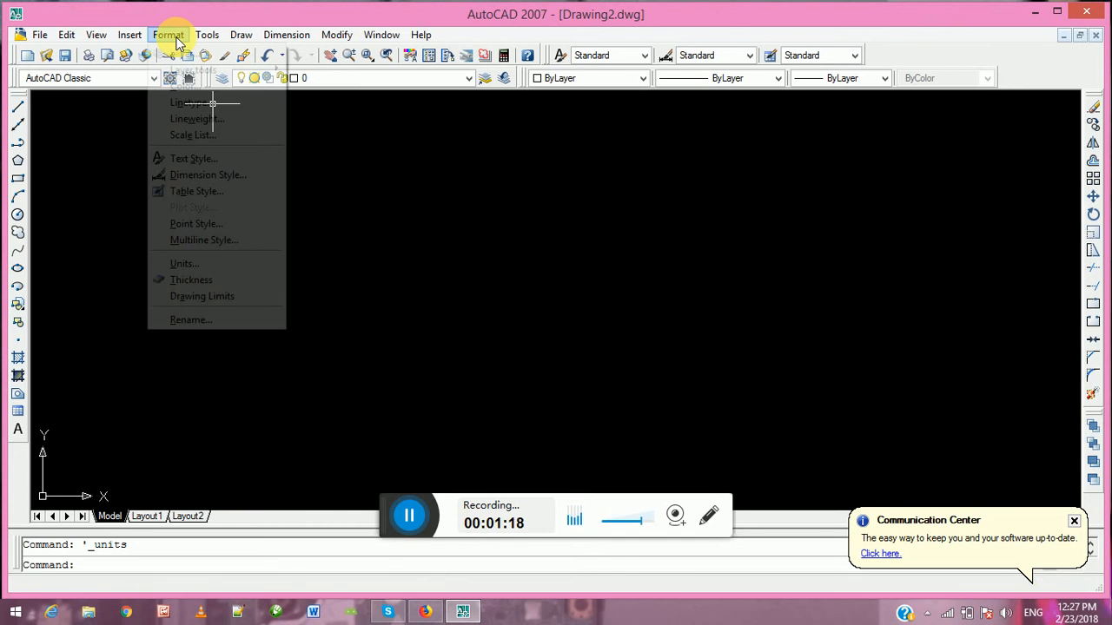
{"action": "left_click", "coordinate": [202, 297]}
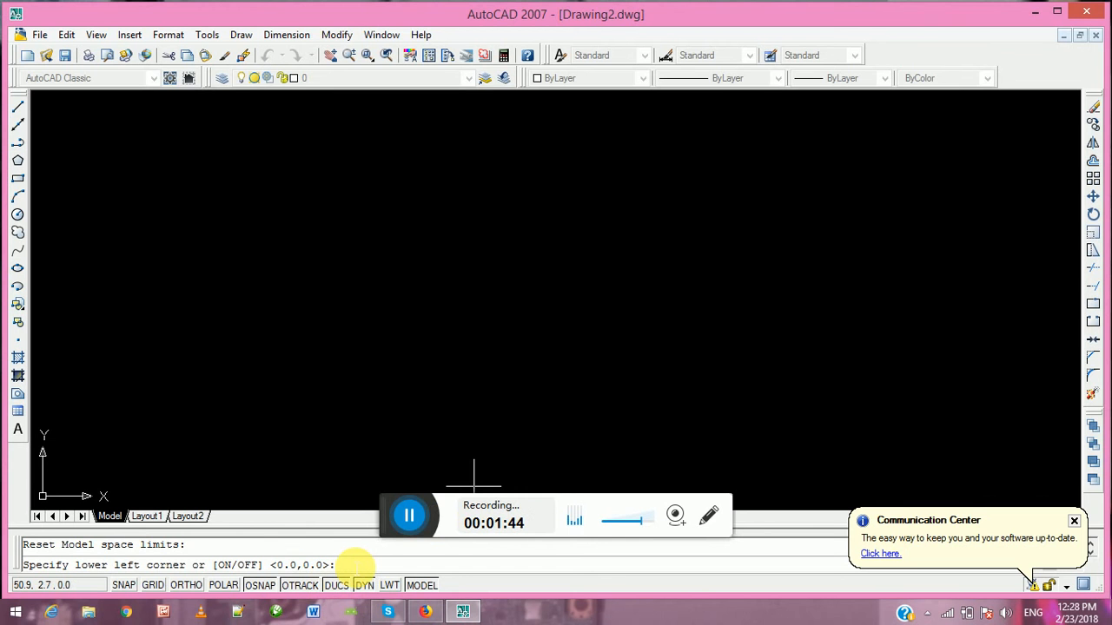
{"action": "key", "text": "Return"}
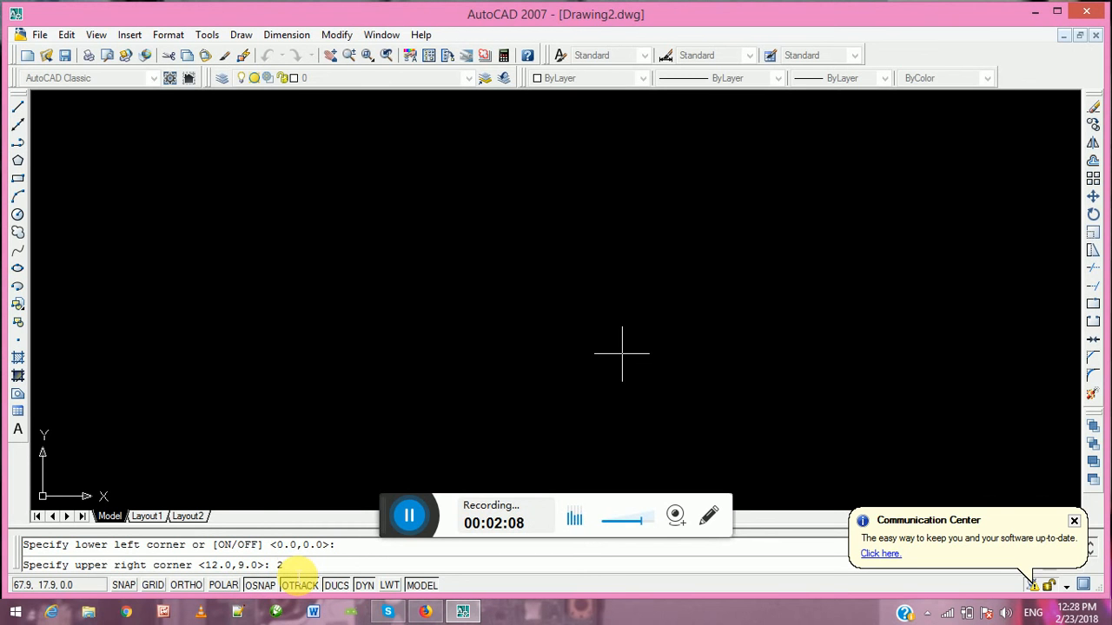
{"action": "type", "text": "0000,15000"}
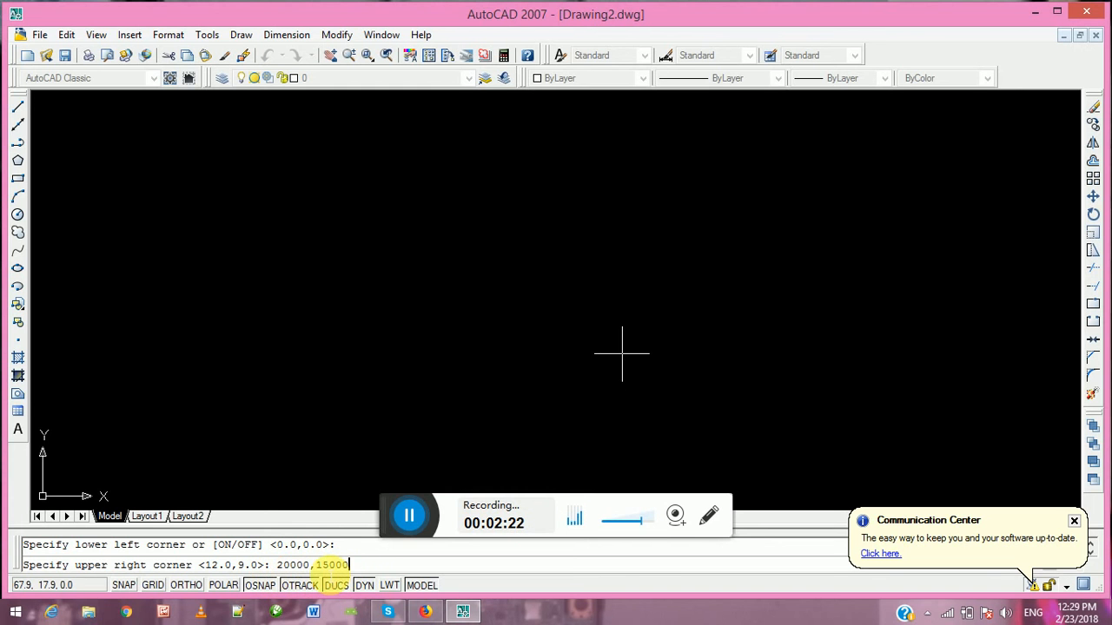
{"action": "key", "text": "Return"}
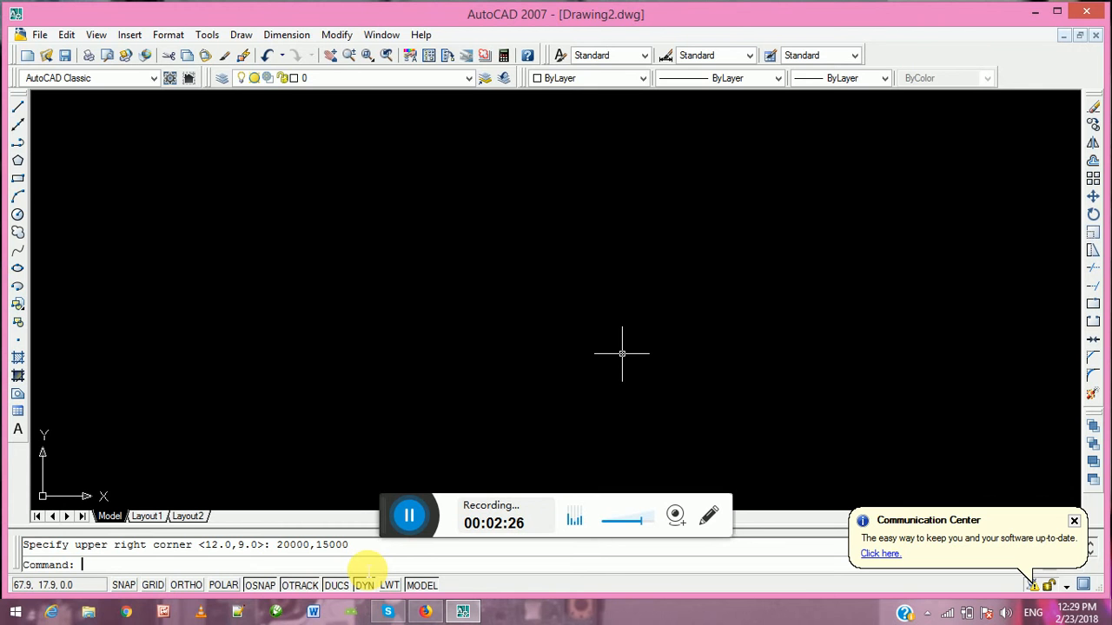
Turn on the grid display and zoom to the drawing extents
{"action": "left_click", "coordinate": [153, 587]}
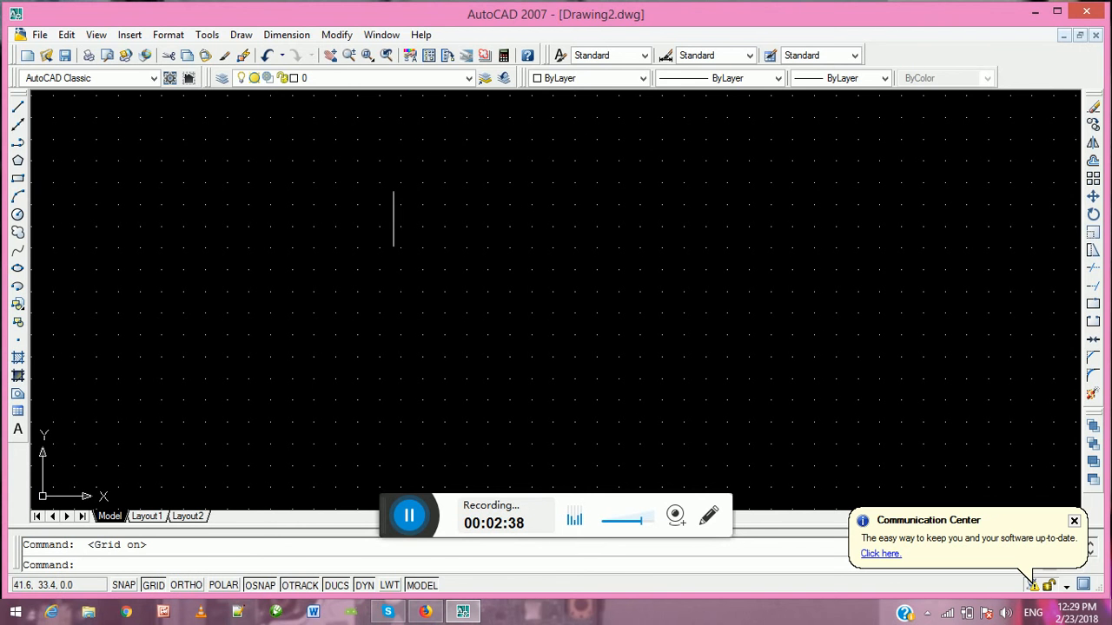
{"action": "left_click", "coordinate": [96, 35]}
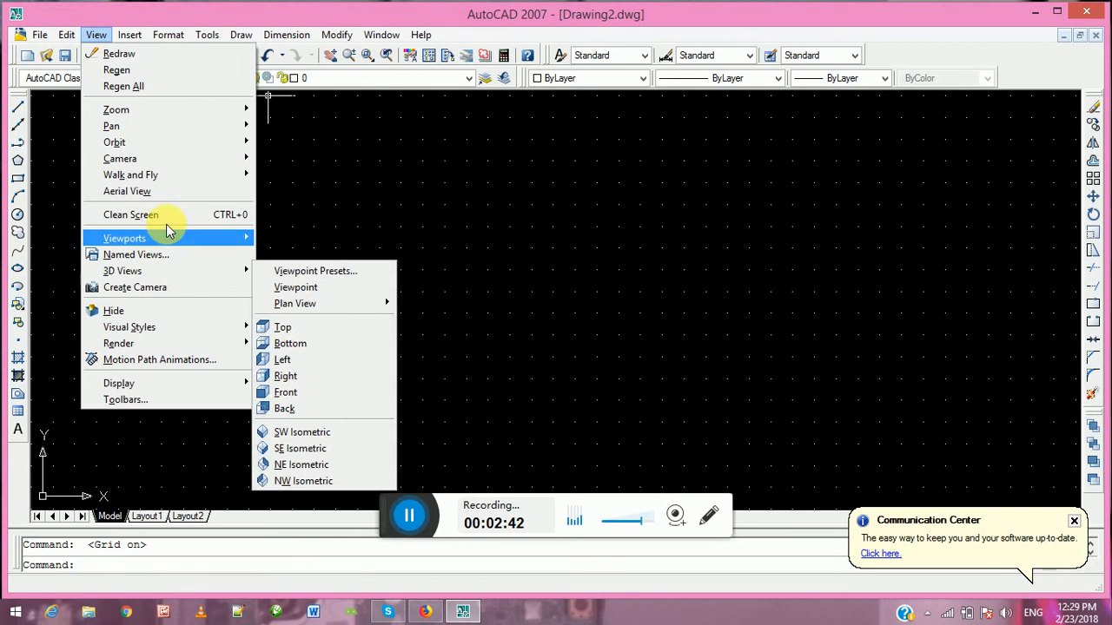
{"action": "mouse_move", "coordinate": [199, 108]}
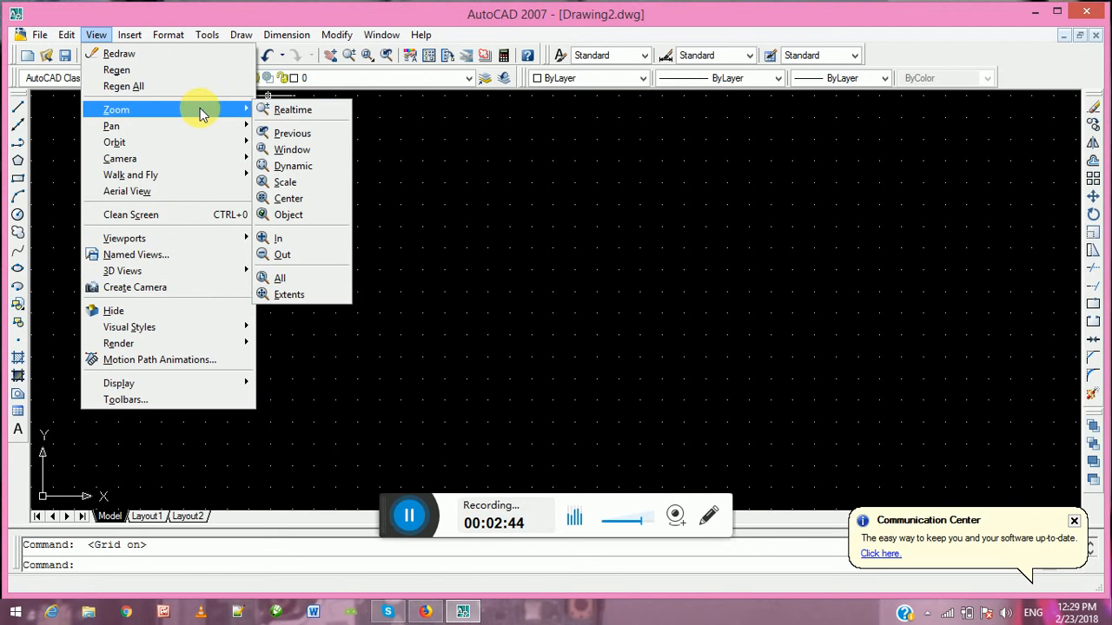
{"action": "left_click", "coordinate": [292, 297]}
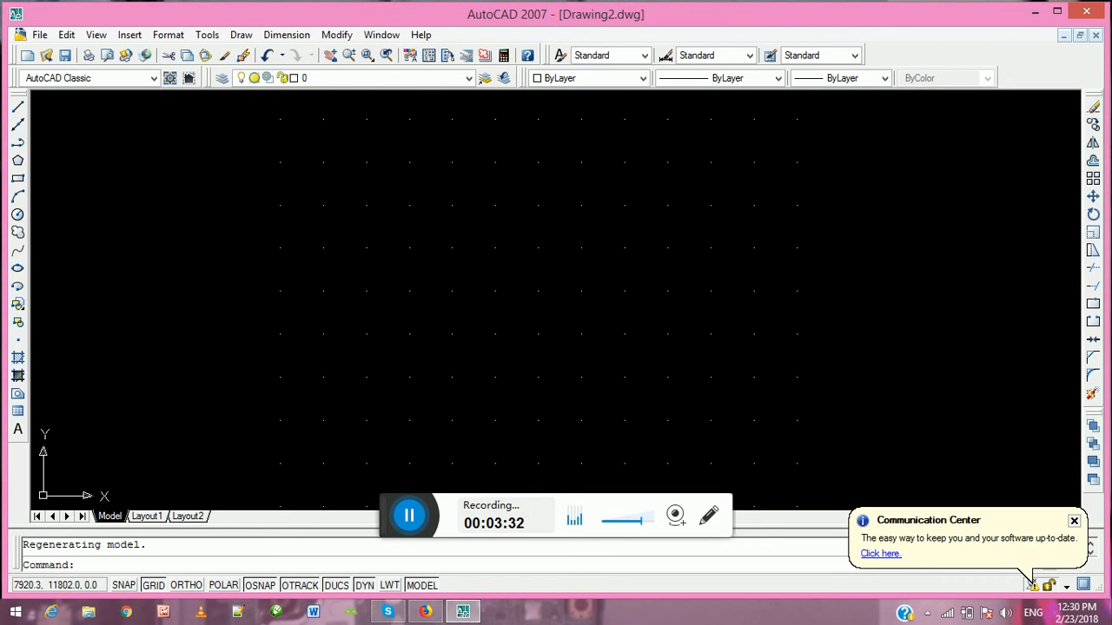
Create a new layer named 2dwall in the Layer Properties Manager
{"action": "left_click", "coordinate": [222, 79]}
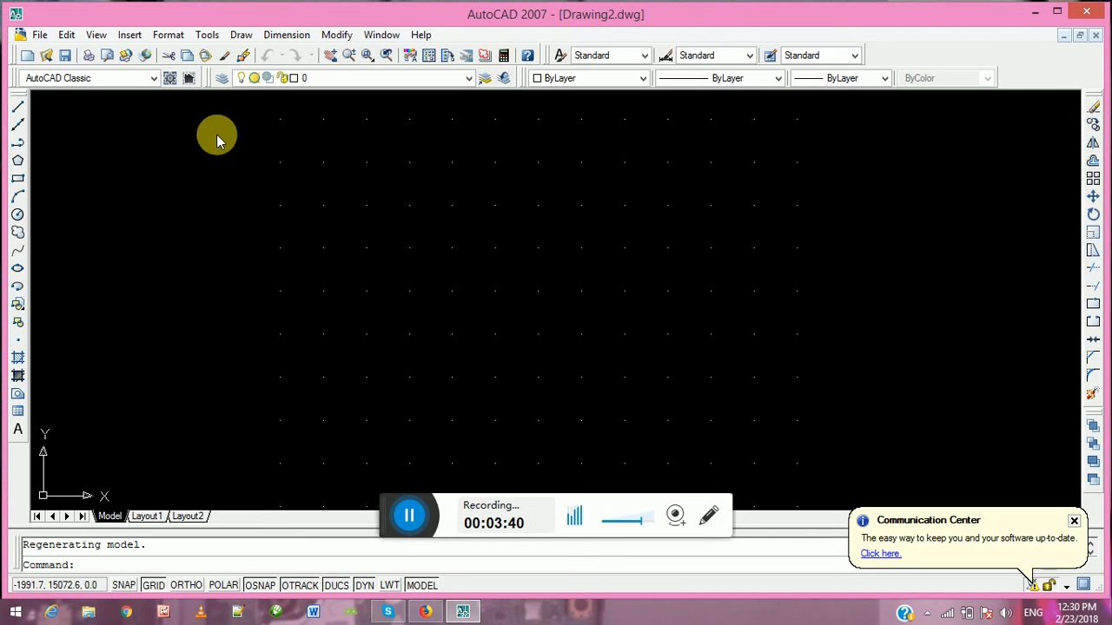
{"action": "left_click", "coordinate": [222, 81]}
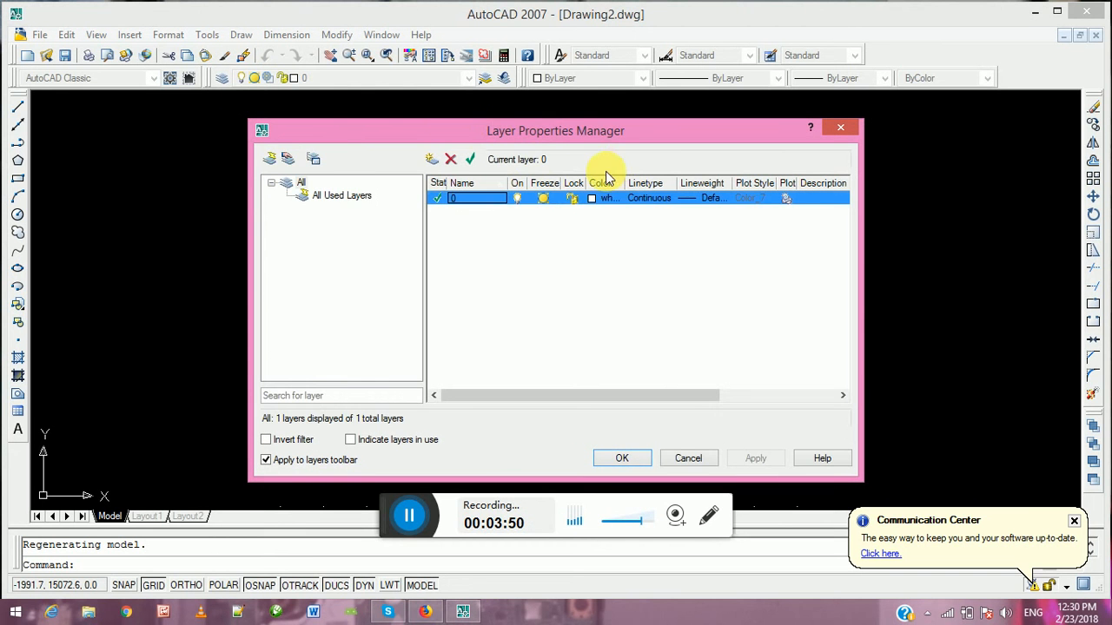
{"action": "left_click", "coordinate": [431, 160]}
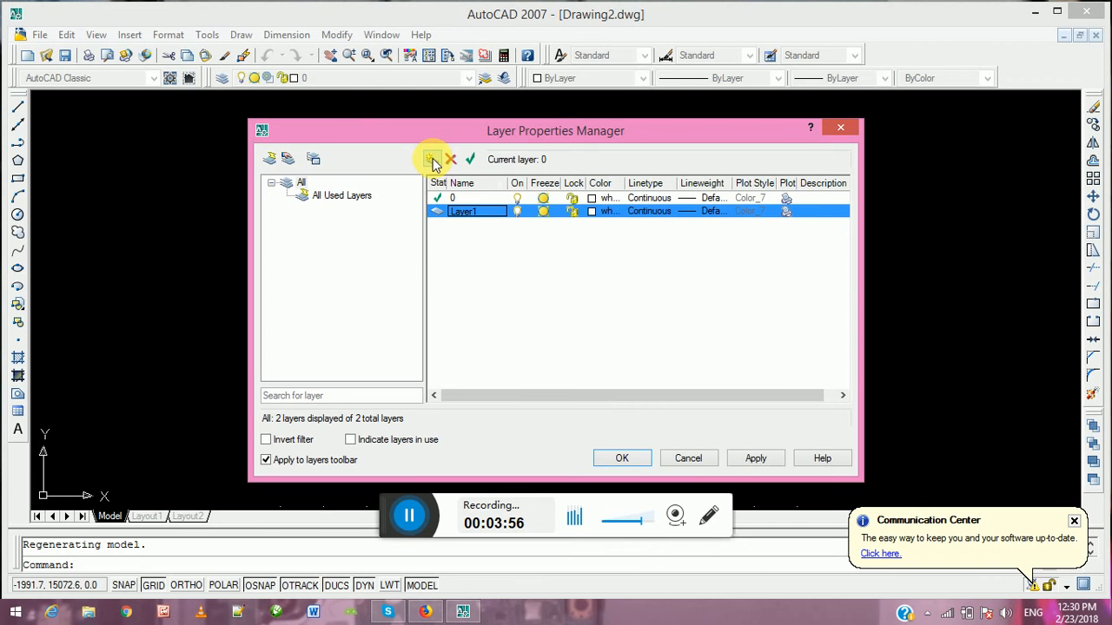
{"action": "left_click", "coordinate": [476, 213]}
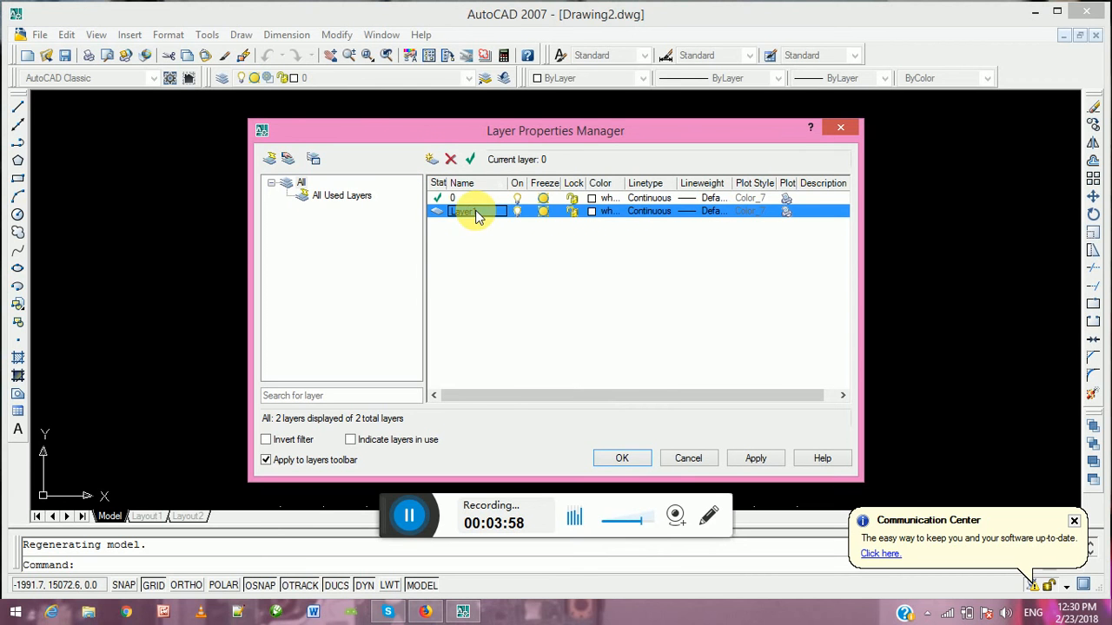
{"action": "left_click", "coordinate": [478, 217]}
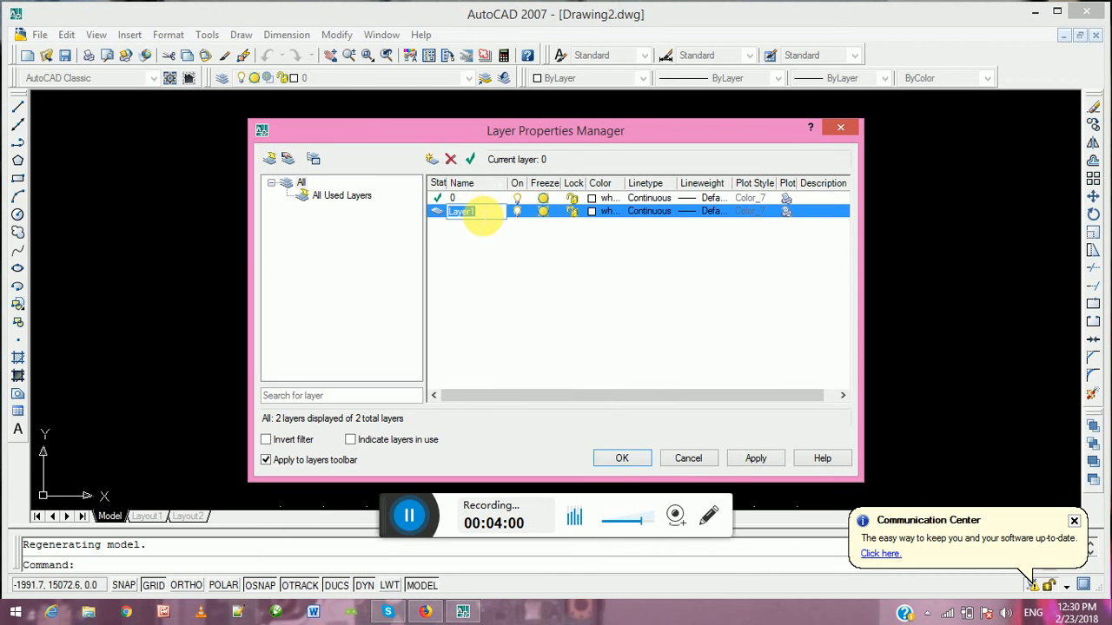
{"action": "key", "text": "BackSpace"}
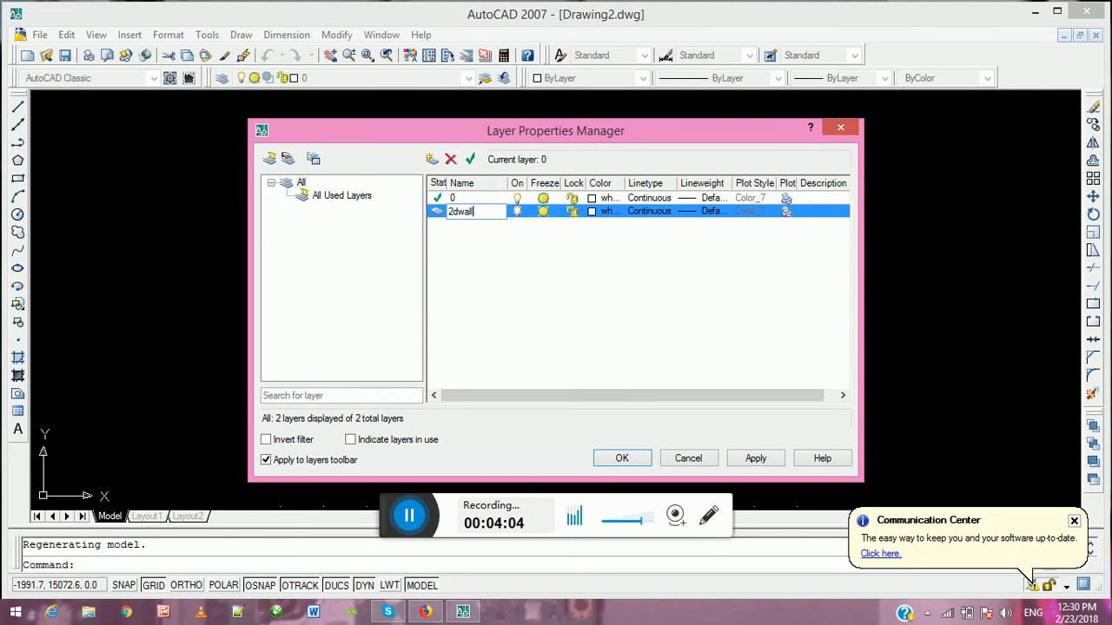
Add two more layers named doors and windows
{"action": "left_click", "coordinate": [432, 163]}
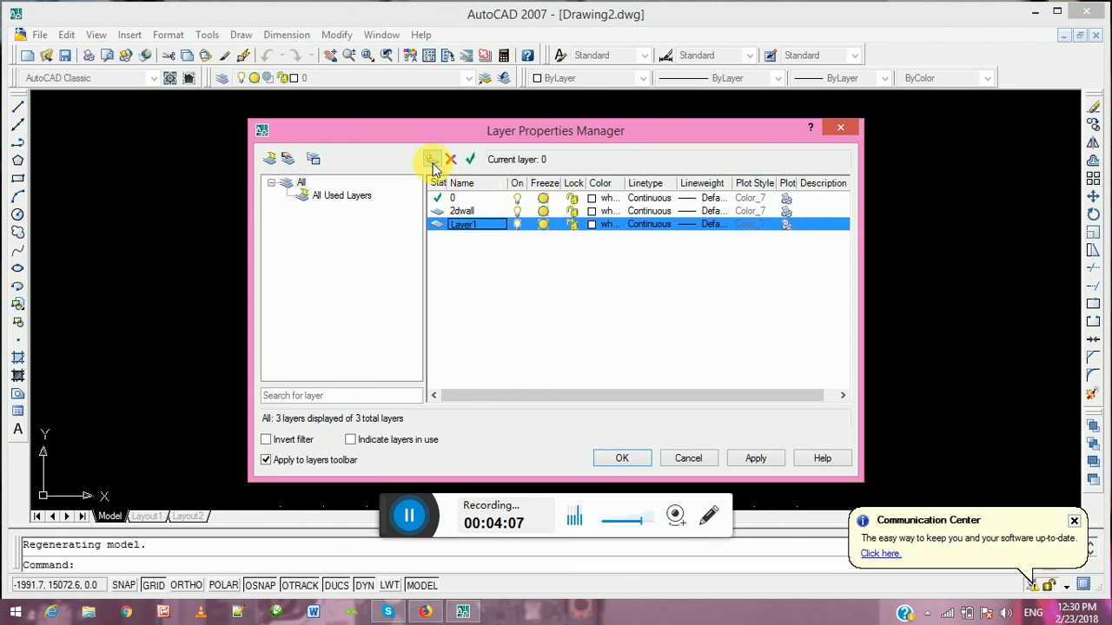
{"action": "left_click", "coordinate": [478, 227]}
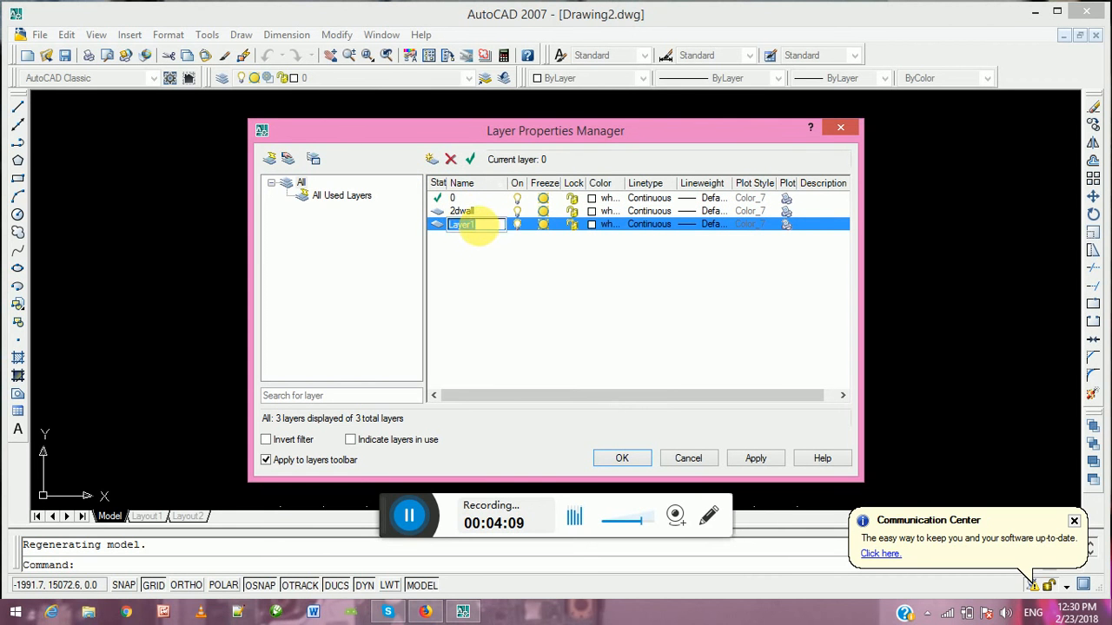
{"action": "double_click", "coordinate": [480, 231]}
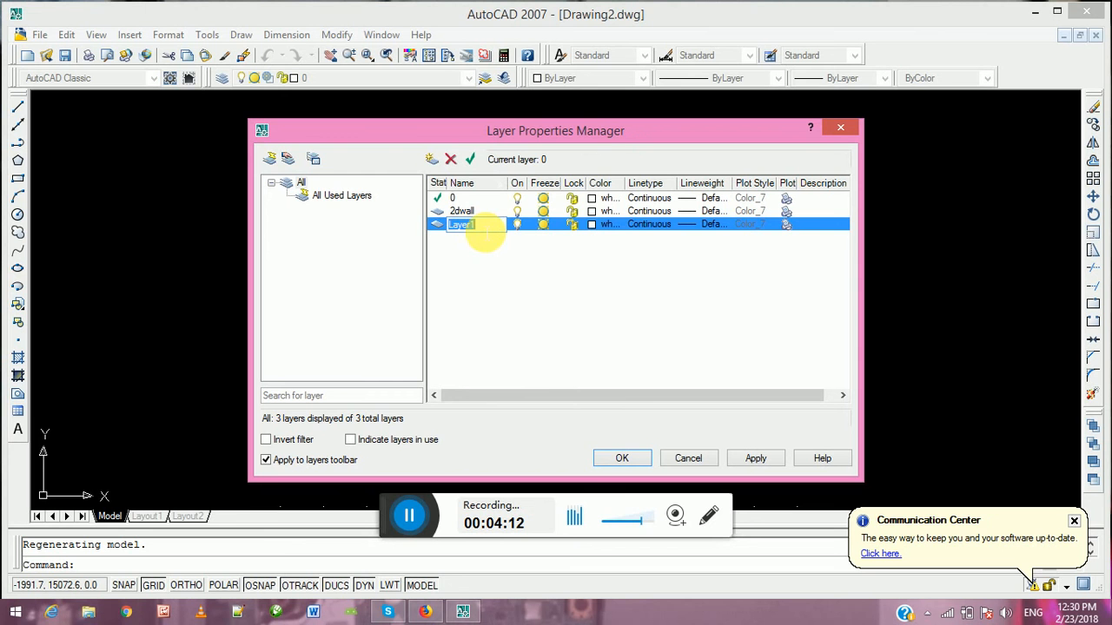
{"action": "type", "text": "doors"}
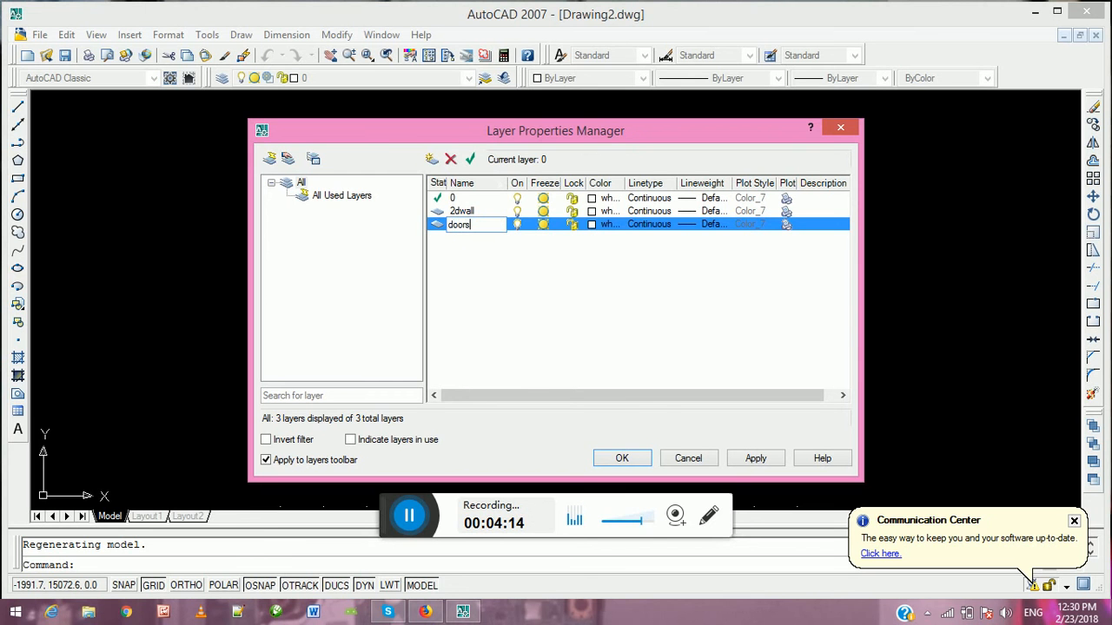
{"action": "left_click", "coordinate": [431, 160]}
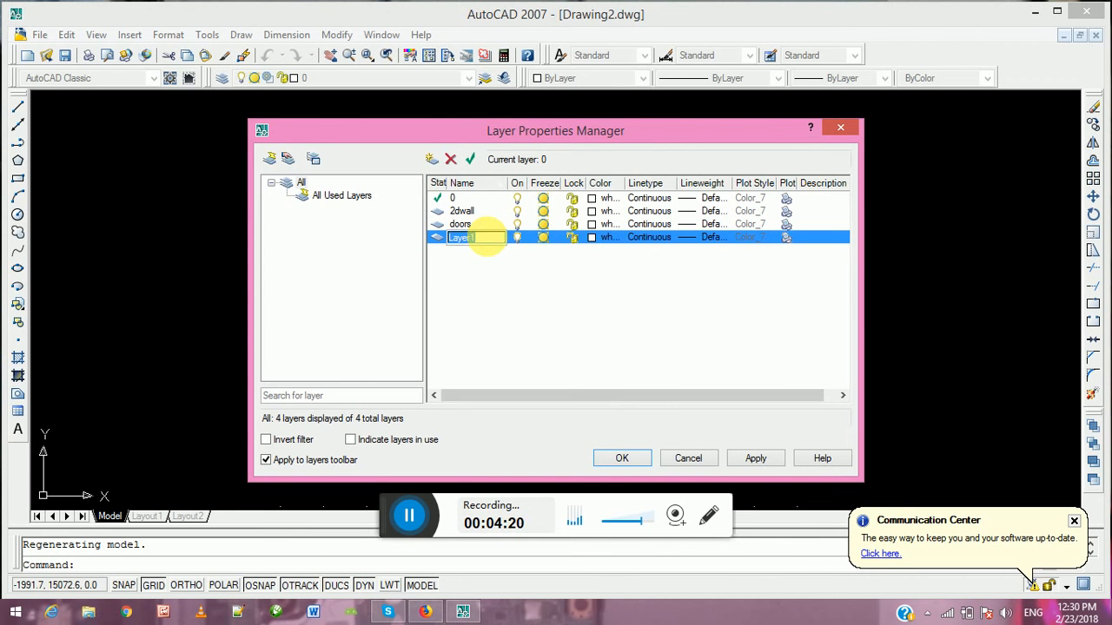
{"action": "type", "text": "windows"}
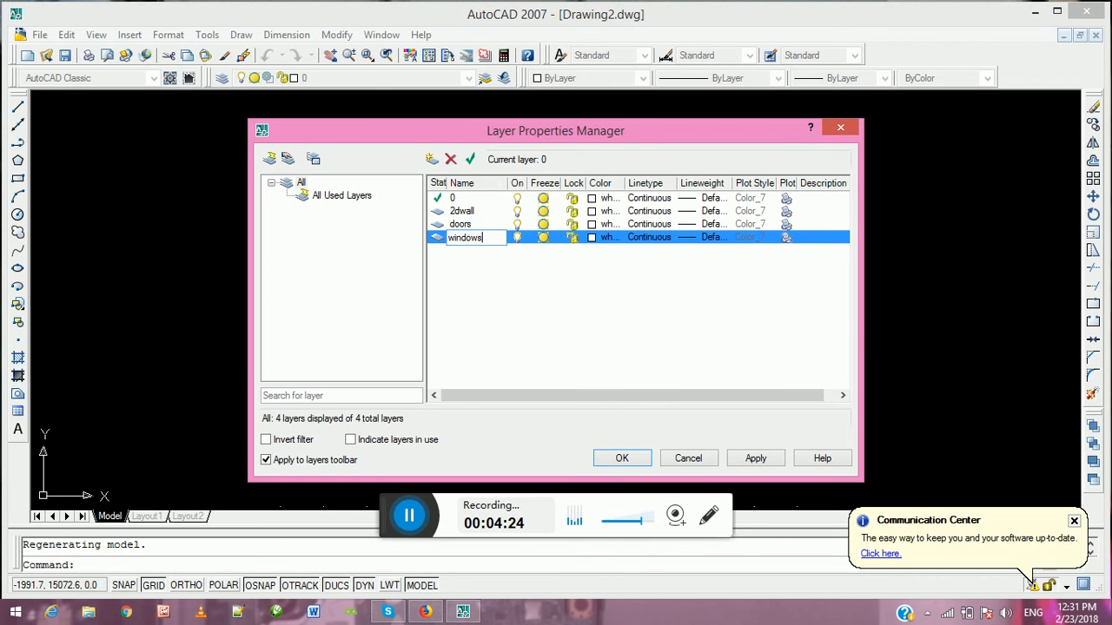
Add another layer named dimensions to the layer list
{"action": "left_click", "coordinate": [430, 160]}
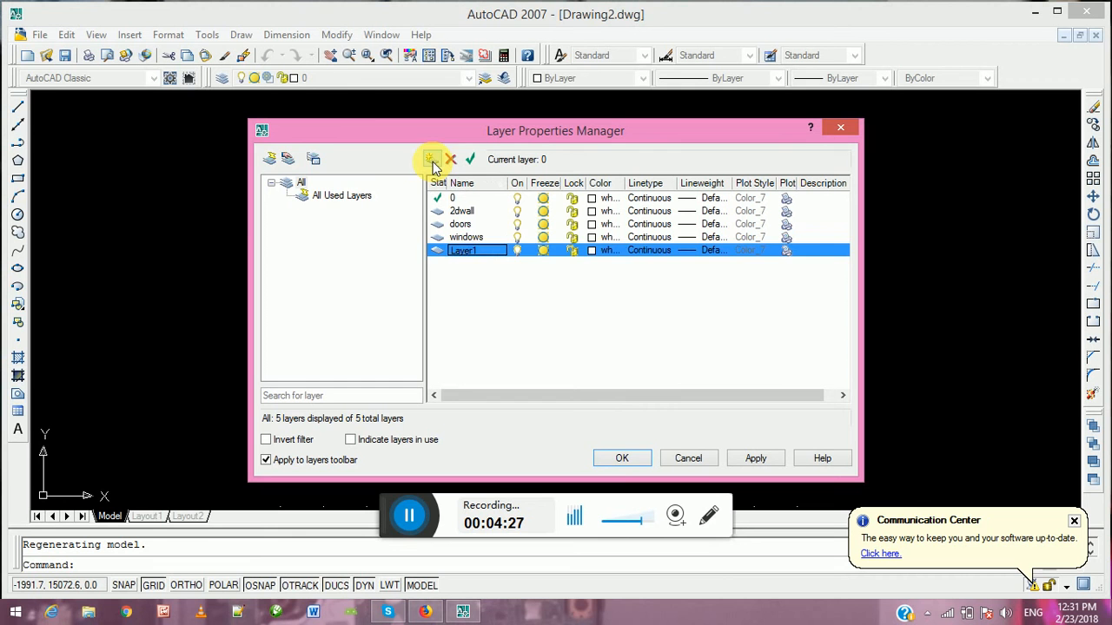
{"action": "left_click", "coordinate": [476, 251]}
{"action": "left_click", "coordinate": [479, 251]}
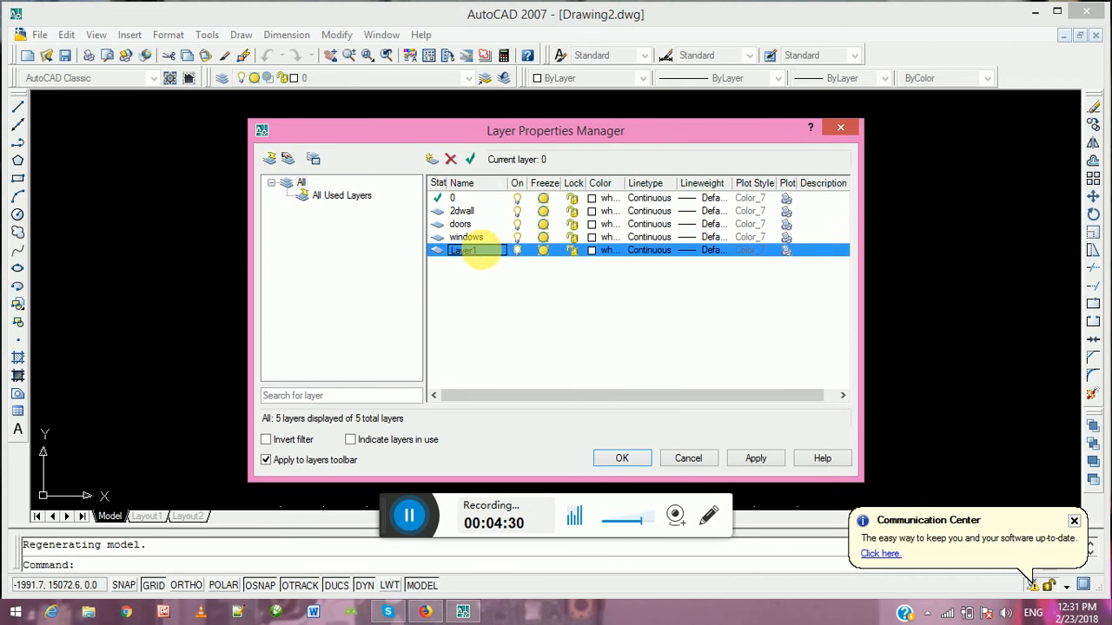
{"action": "type", "text": "dimensions"}
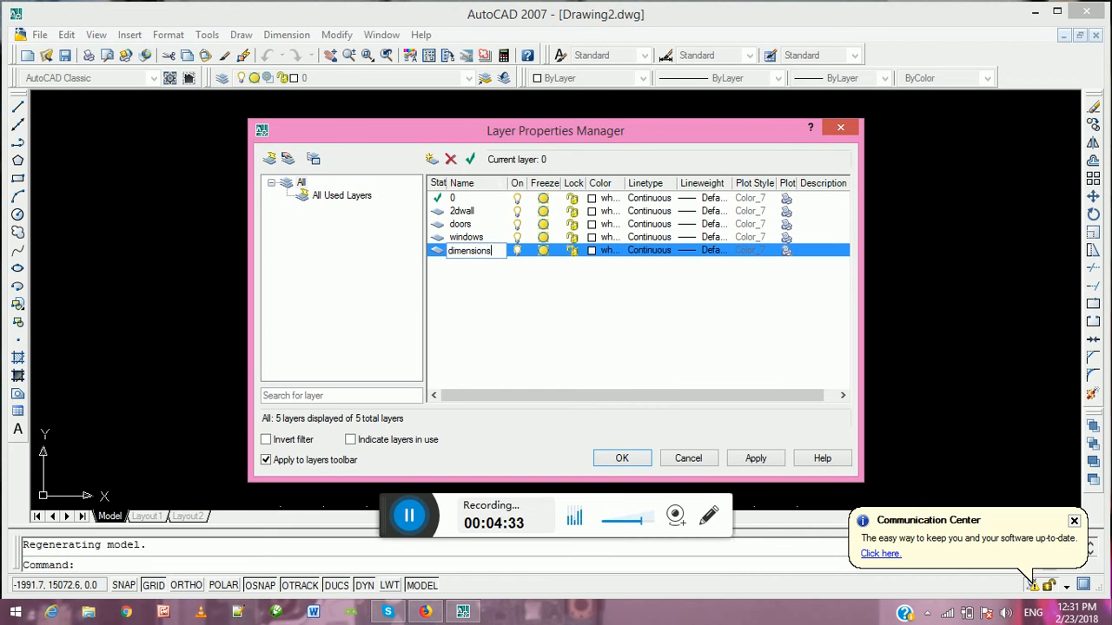
{"action": "left_click", "coordinate": [525, 293]}
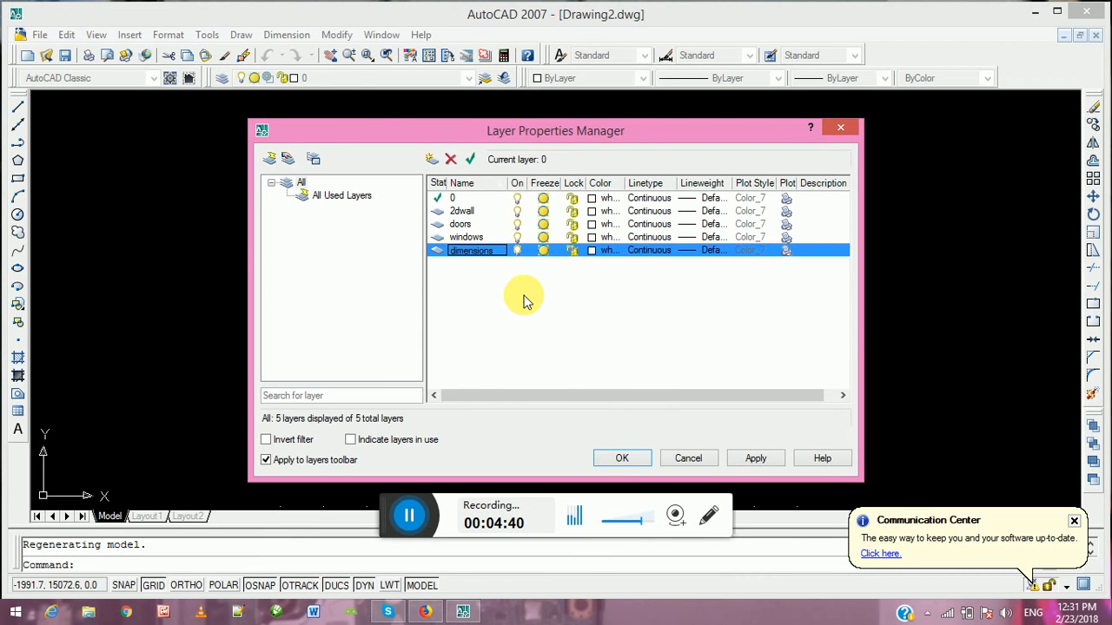
Set the doors layer's color to index 202 and the windows layer's color to index 32
{"action": "left_click", "coordinate": [591, 224]}
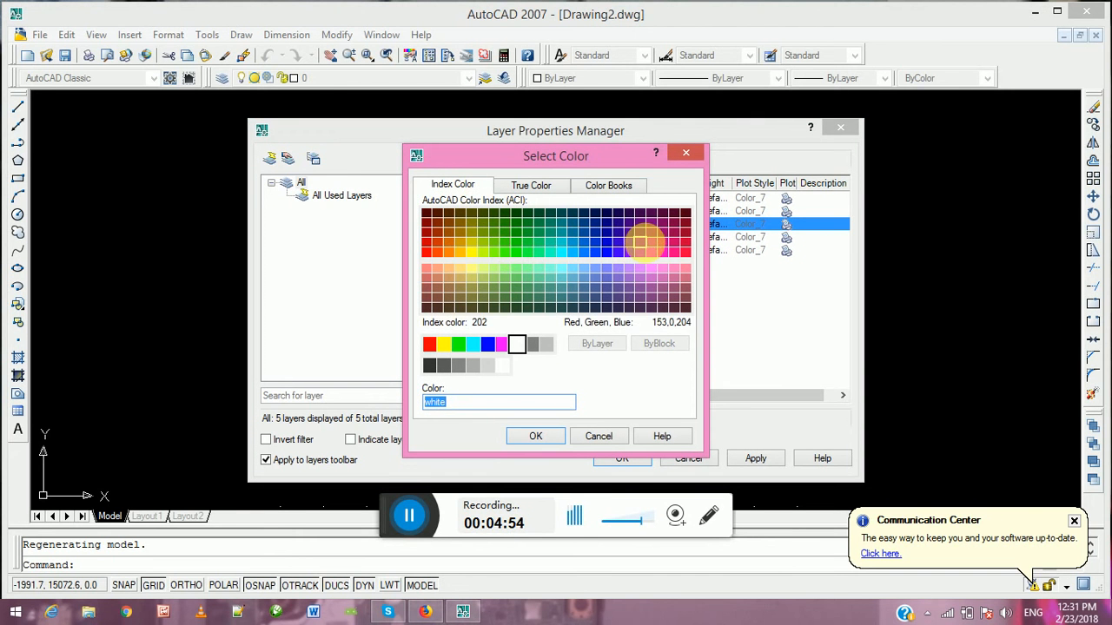
{"action": "left_click", "coordinate": [639, 242]}
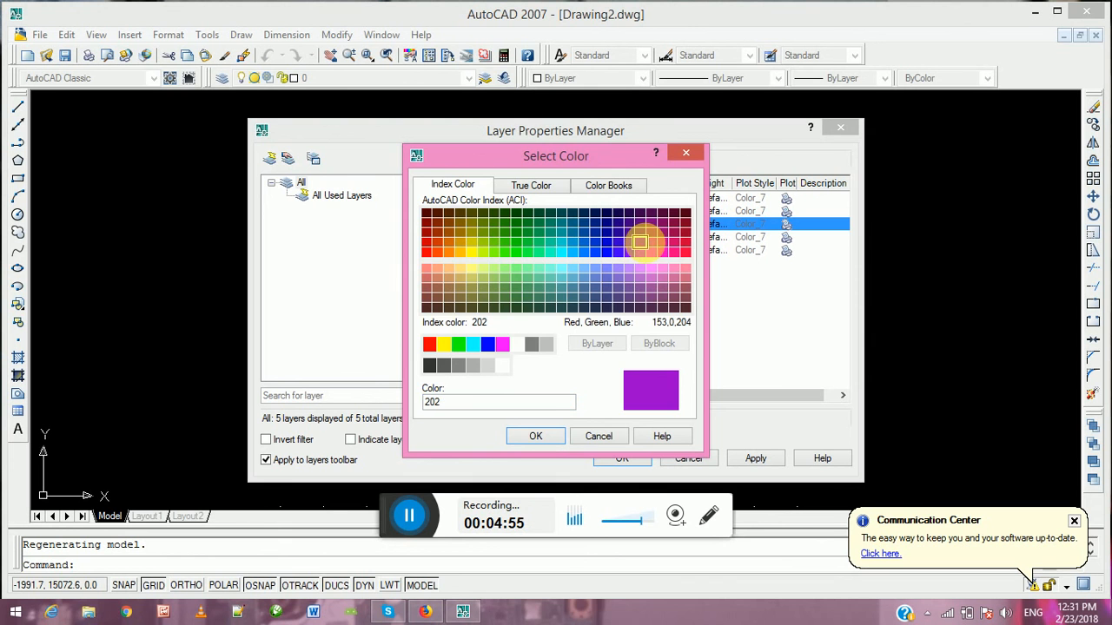
{"action": "left_click", "coordinate": [545, 438]}
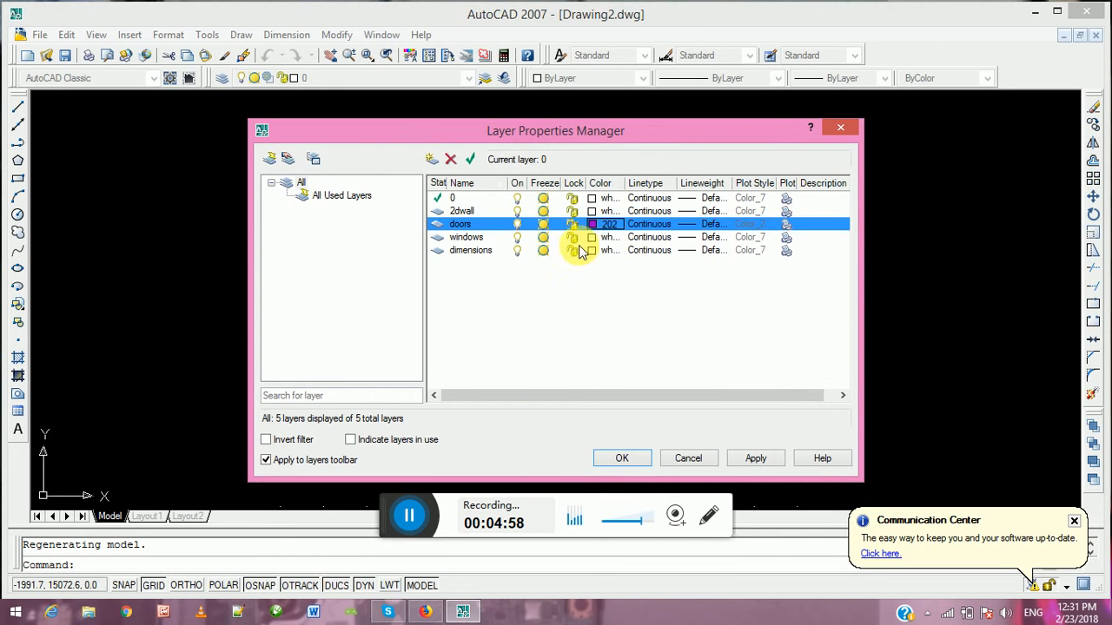
{"action": "left_click", "coordinate": [591, 237]}
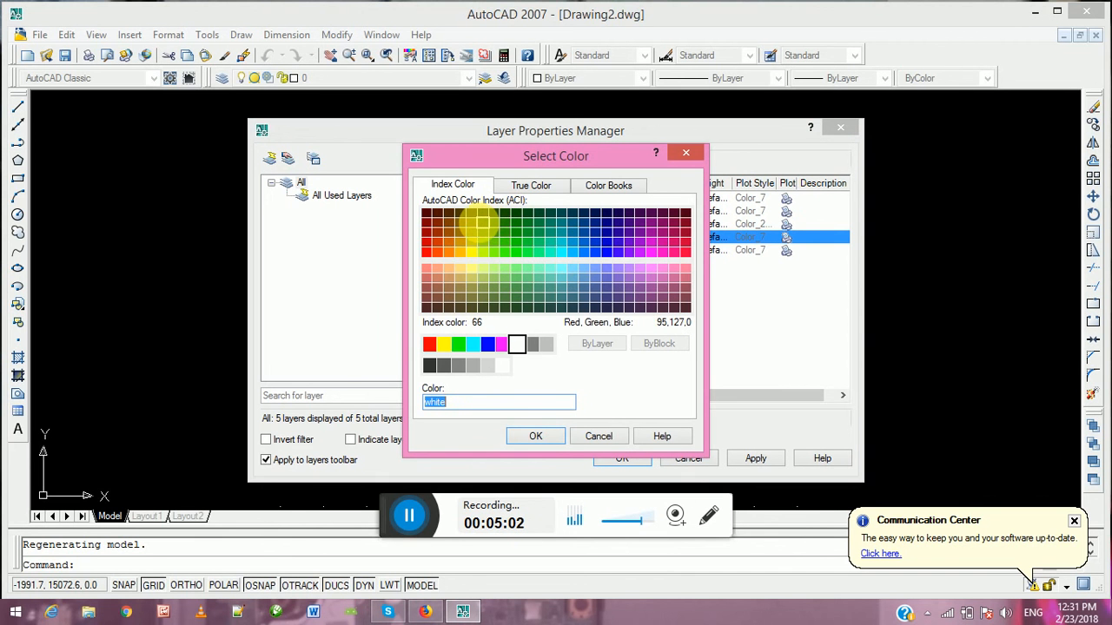
{"action": "left_click", "coordinate": [470, 243]}
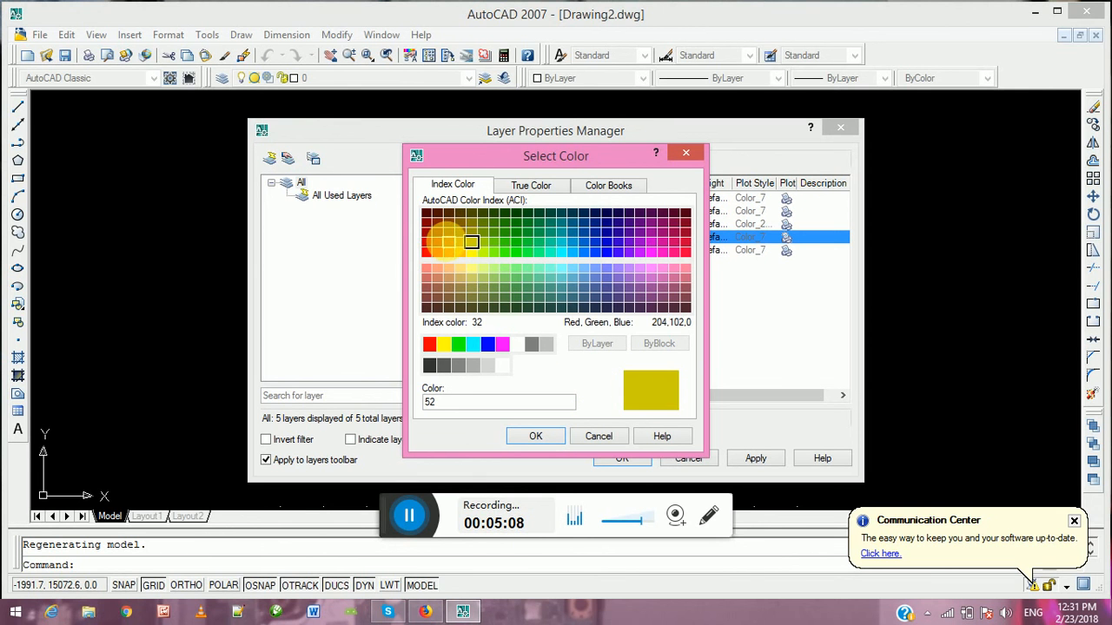
{"action": "left_click", "coordinate": [448, 242]}
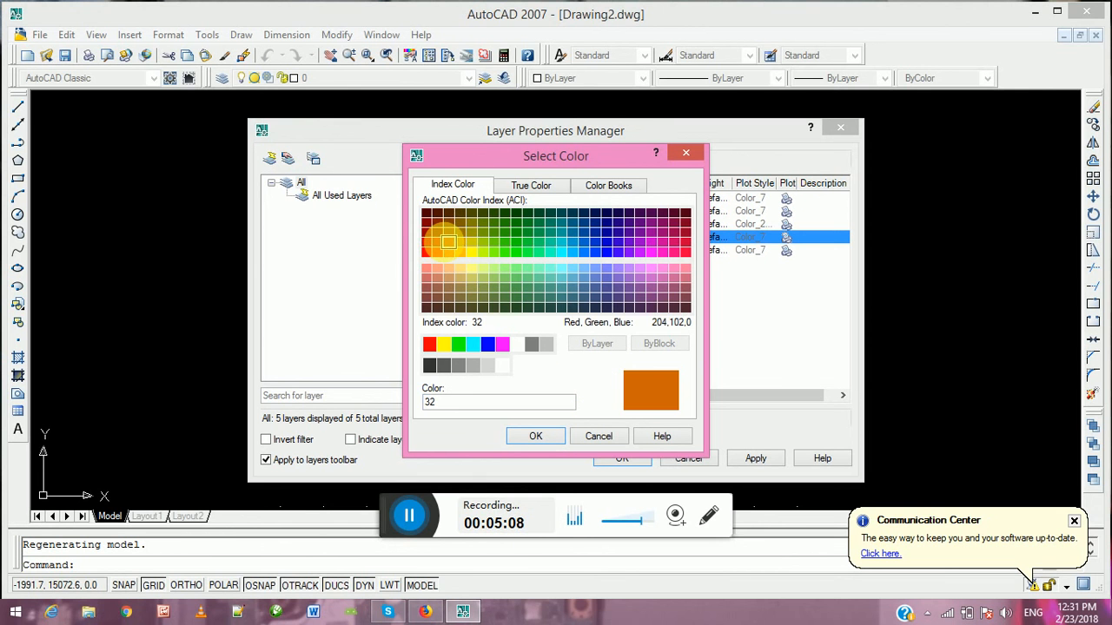
{"action": "left_click", "coordinate": [536, 437]}
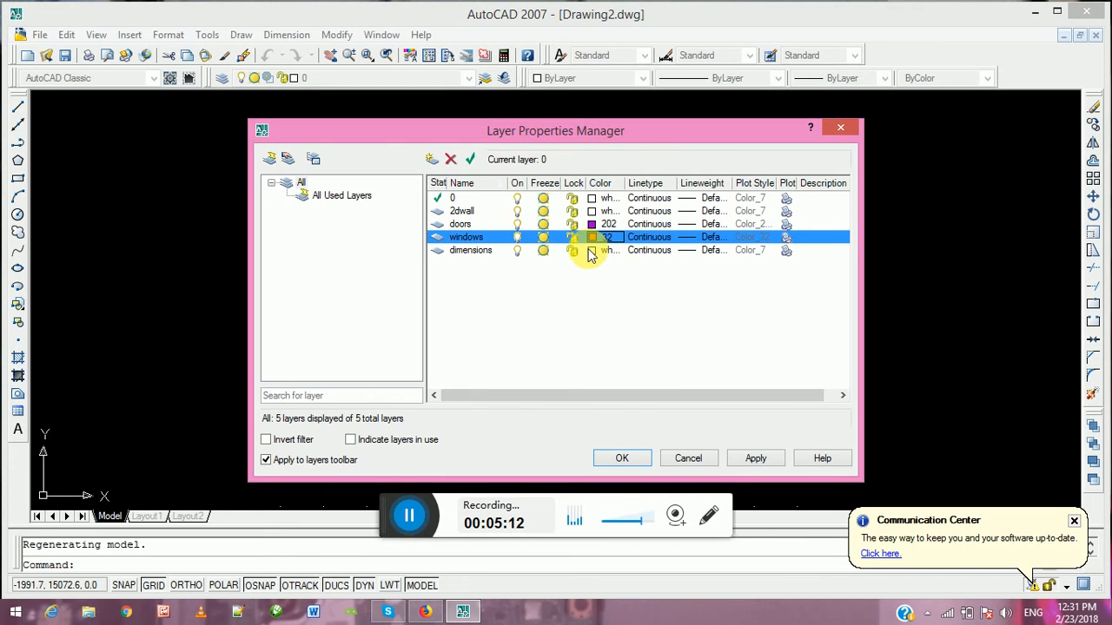
Set the dimensions layer's color to yellow, index color 50
{"action": "left_click", "coordinate": [591, 251]}
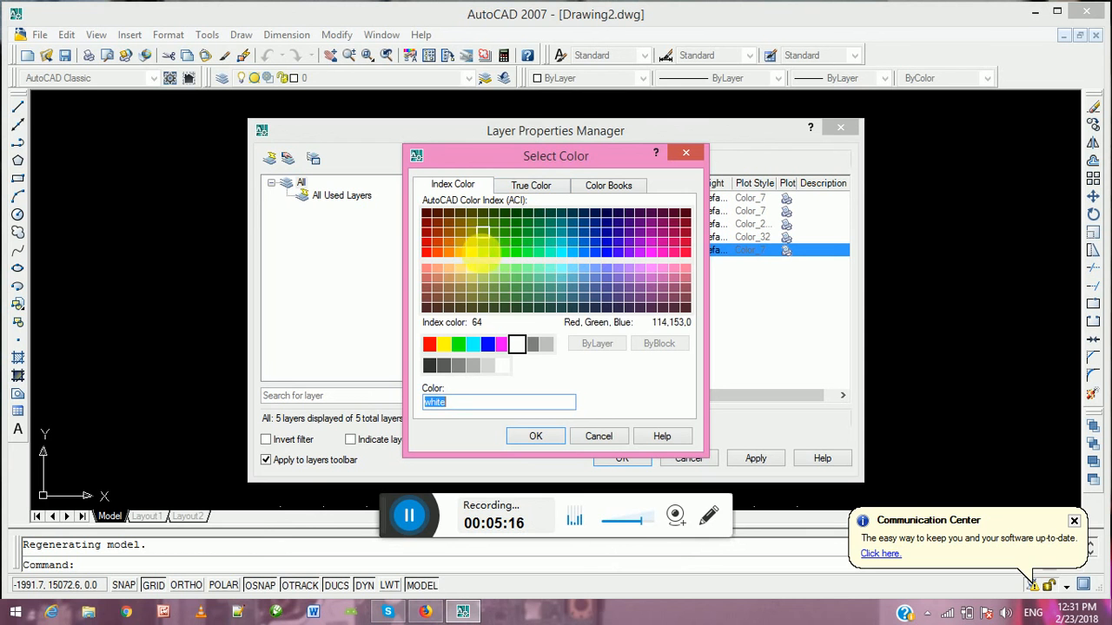
{"action": "left_click", "coordinate": [471, 252]}
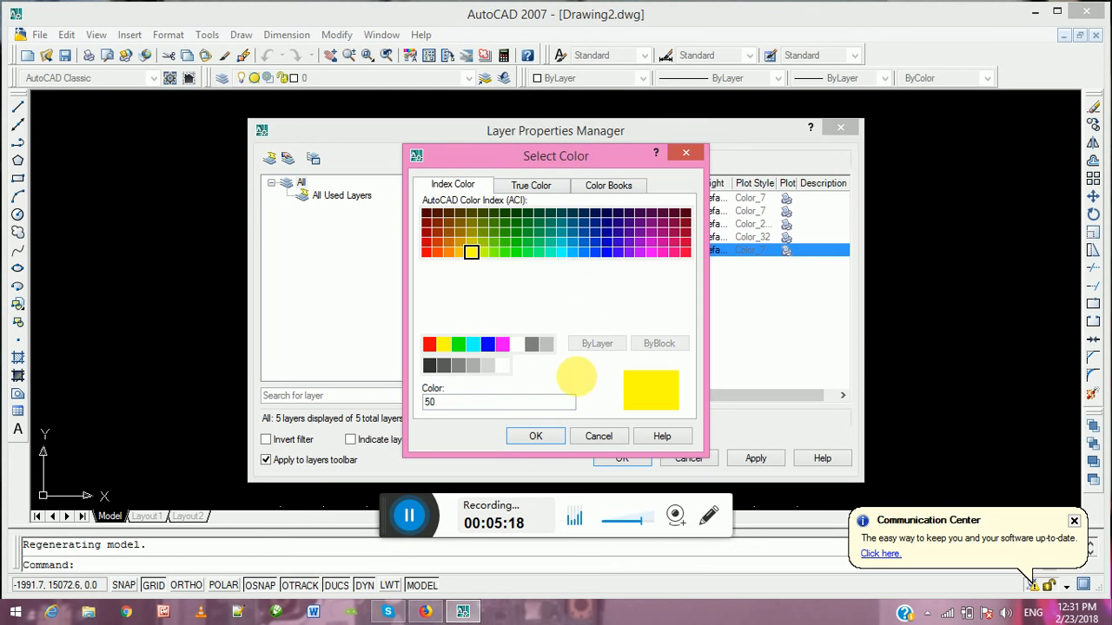
{"action": "left_click", "coordinate": [540, 436]}
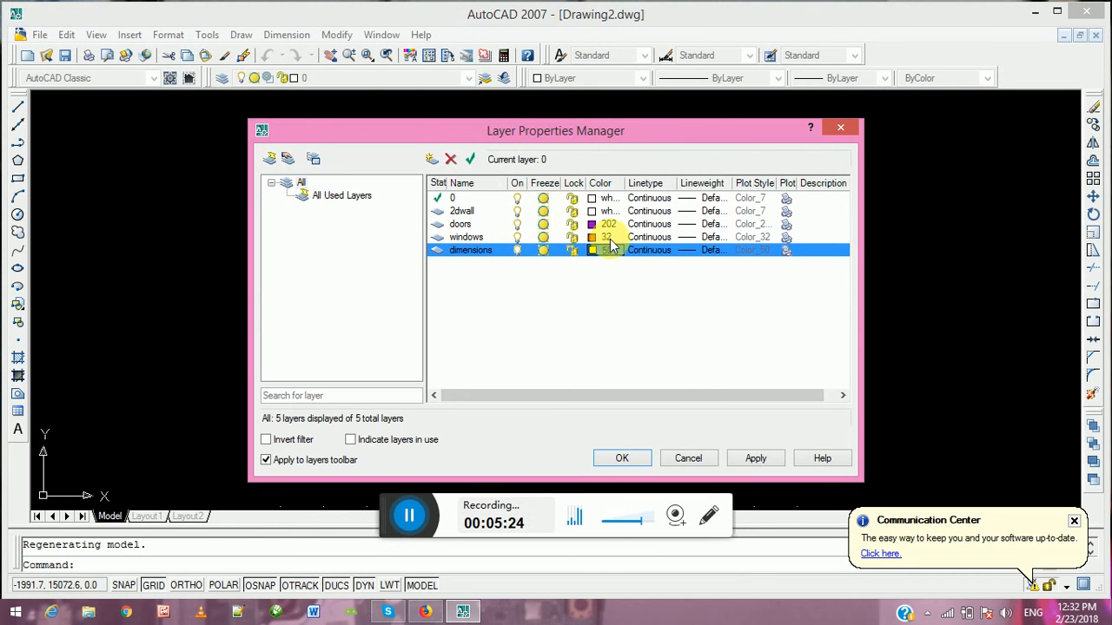
Make 2dwall the current layer, apply the layer changes and close the Layer Properties Manager
{"action": "left_click", "coordinate": [464, 212]}
{"action": "double_click", "coordinate": [439, 211]}
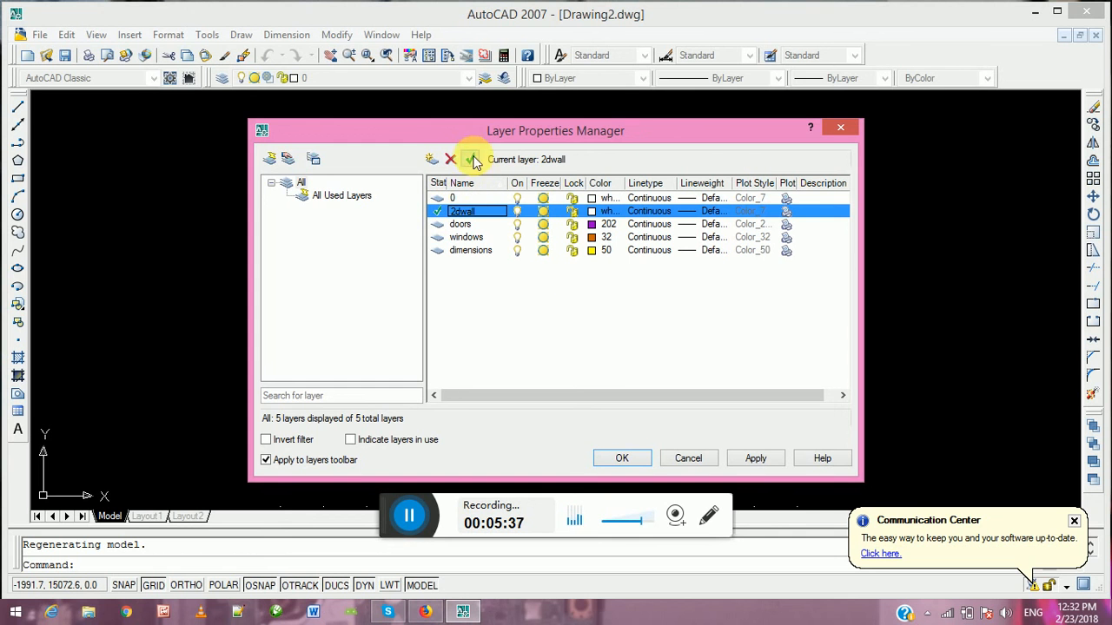
{"action": "left_click", "coordinate": [760, 462]}
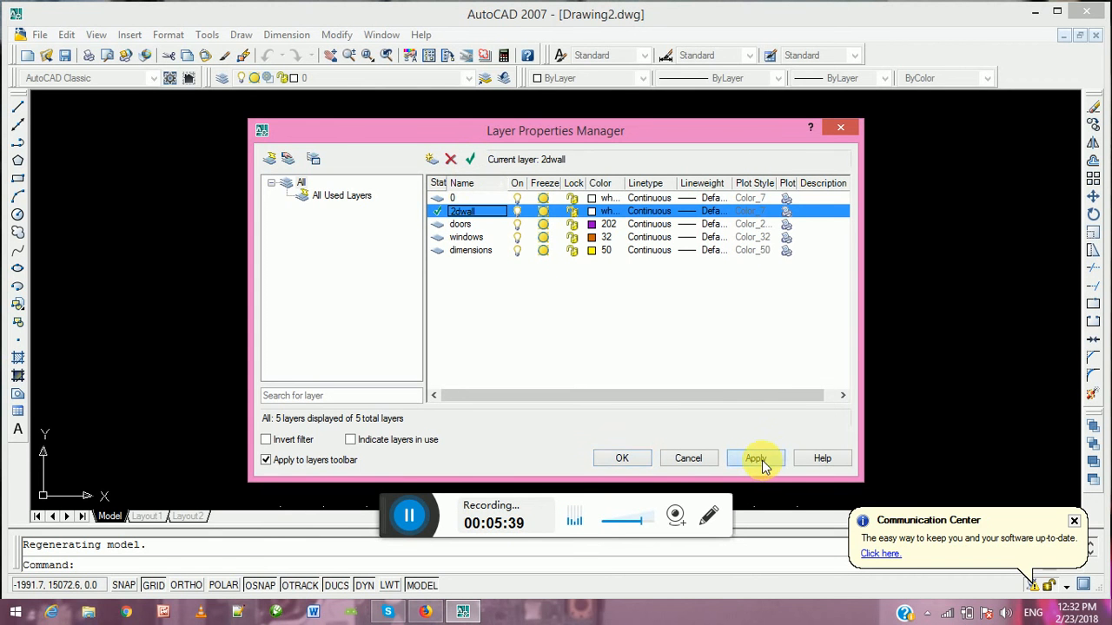
{"action": "left_click", "coordinate": [627, 462]}
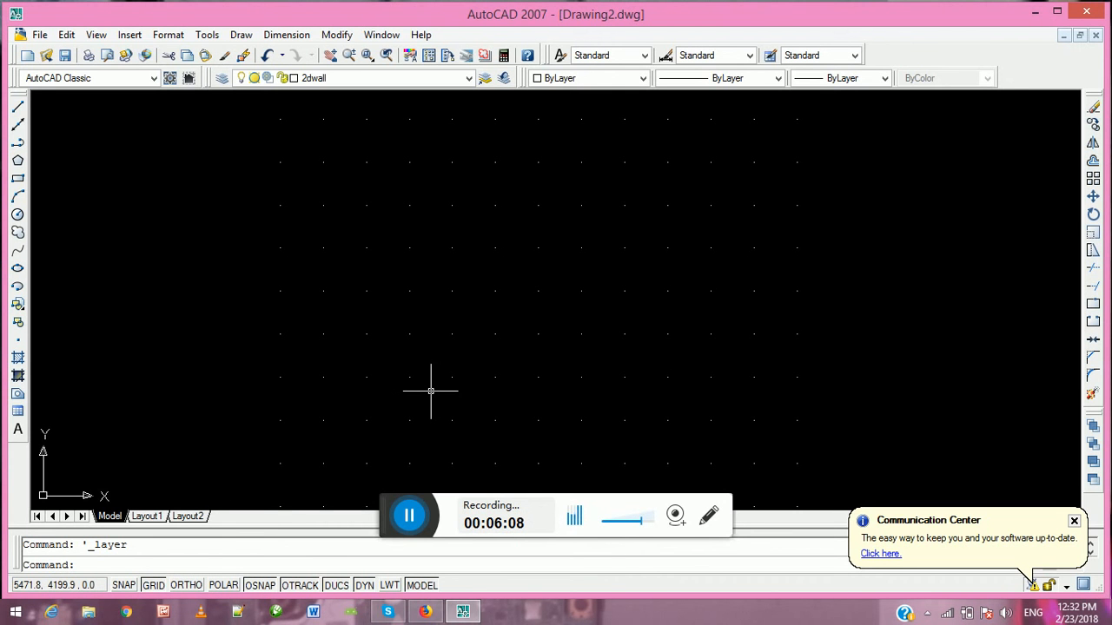
Start a polyline with snap mode on, placing its first point on the grid's left edge at about 0, 10937.5
{"action": "left_click", "coordinate": [18, 144]}
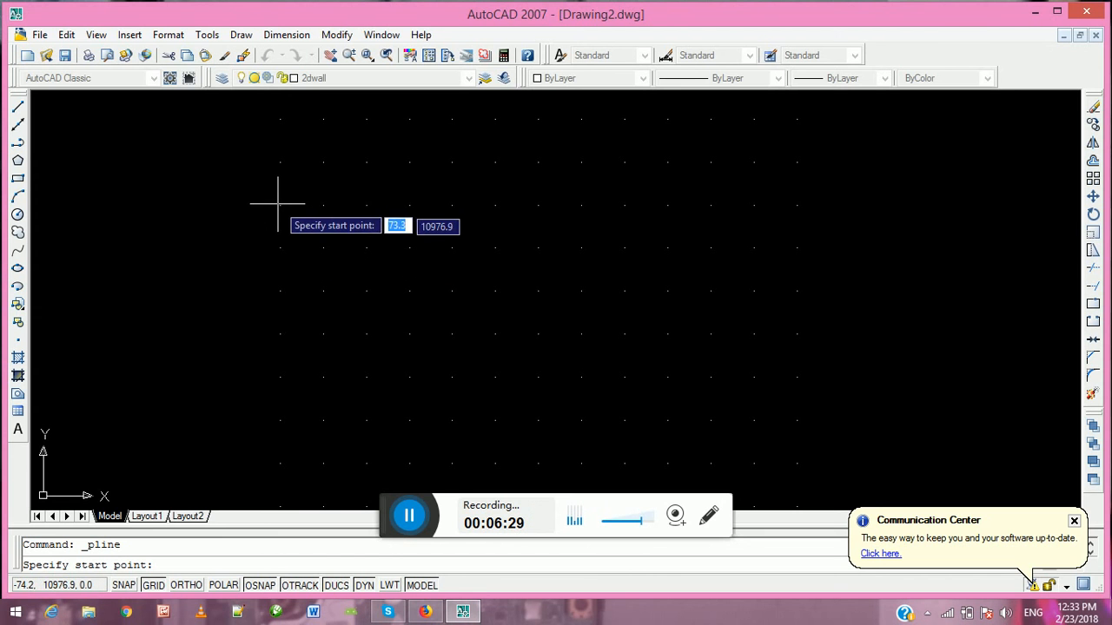
{"action": "scroll", "coordinate": [281, 208], "scroll_direction": "up", "scroll_amount": 3}
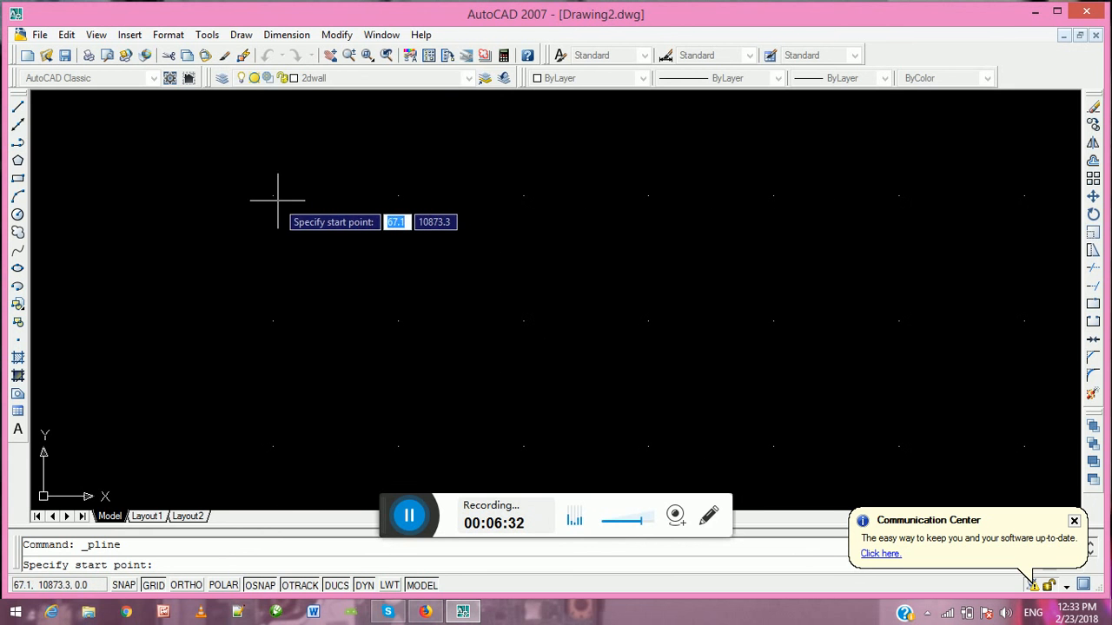
{"action": "scroll", "coordinate": [269, 167], "scroll_direction": "up", "scroll_amount": 2}
{"action": "scroll", "coordinate": [318, 218], "scroll_direction": "up", "scroll_amount": 1}
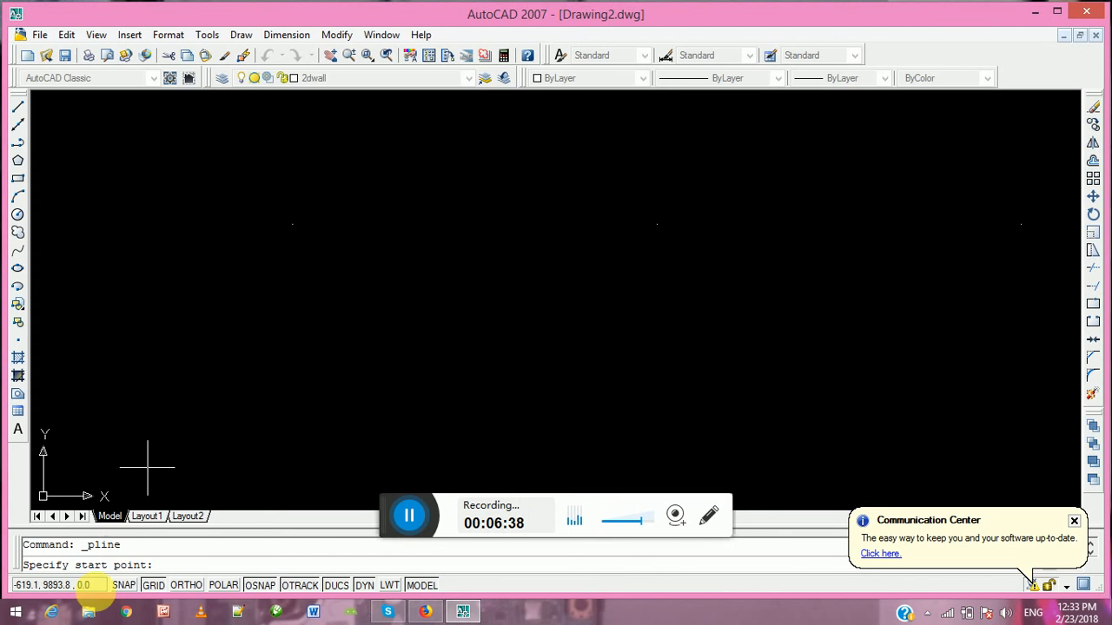
{"action": "left_click", "coordinate": [127, 586]}
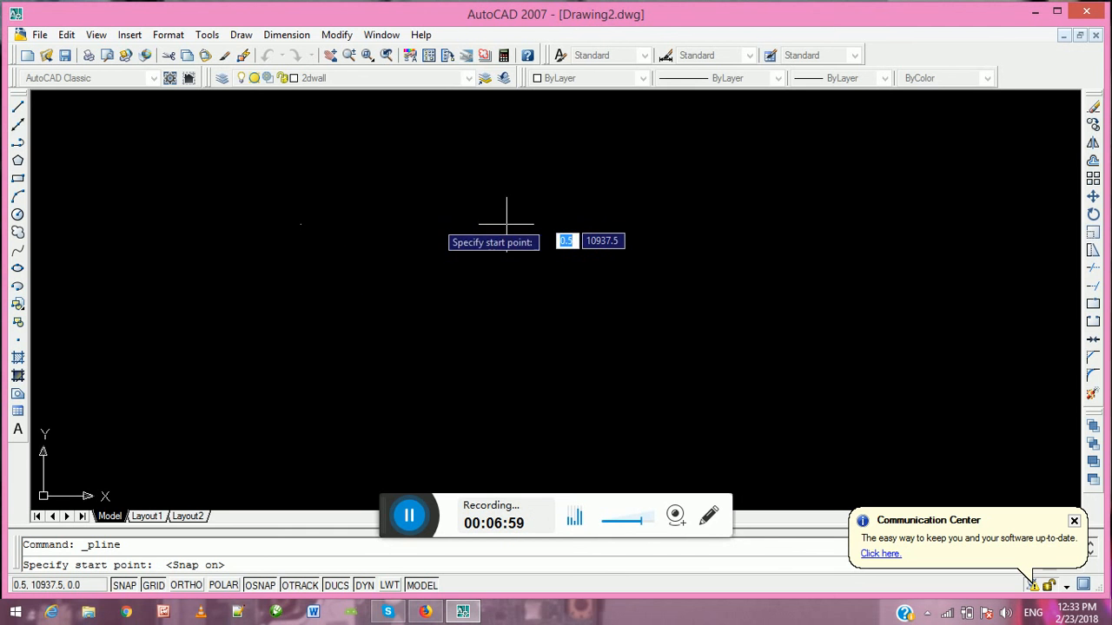
{"action": "left_click", "coordinate": [300, 224]}
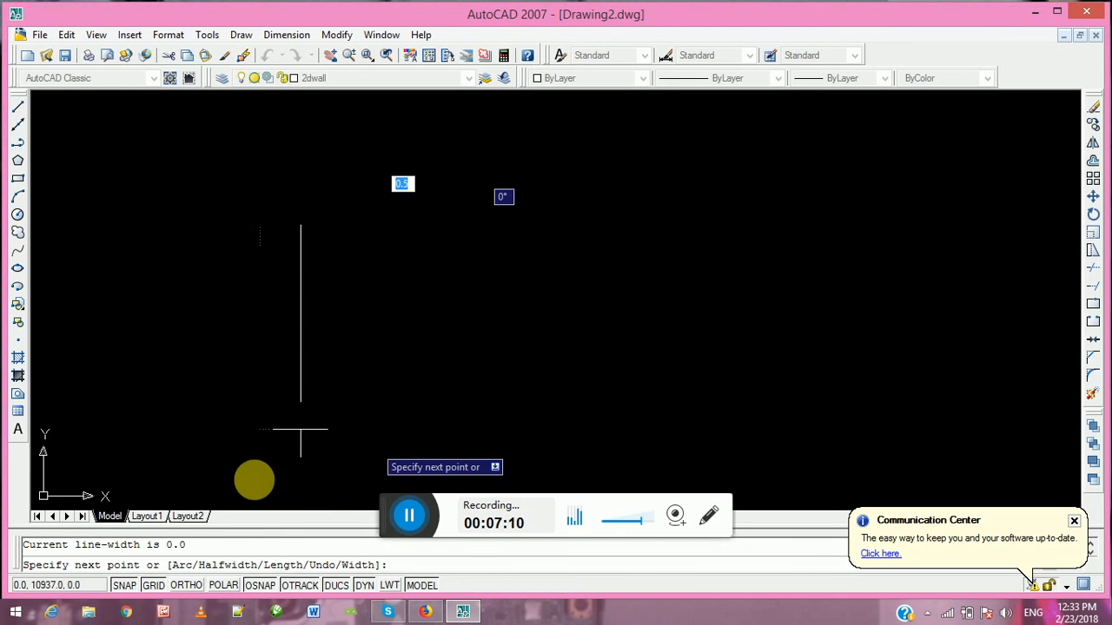
Turn on ortho mode and draw the polyline's first segment 5000 mm horizontally to the right
{"action": "left_click", "coordinate": [187, 586]}
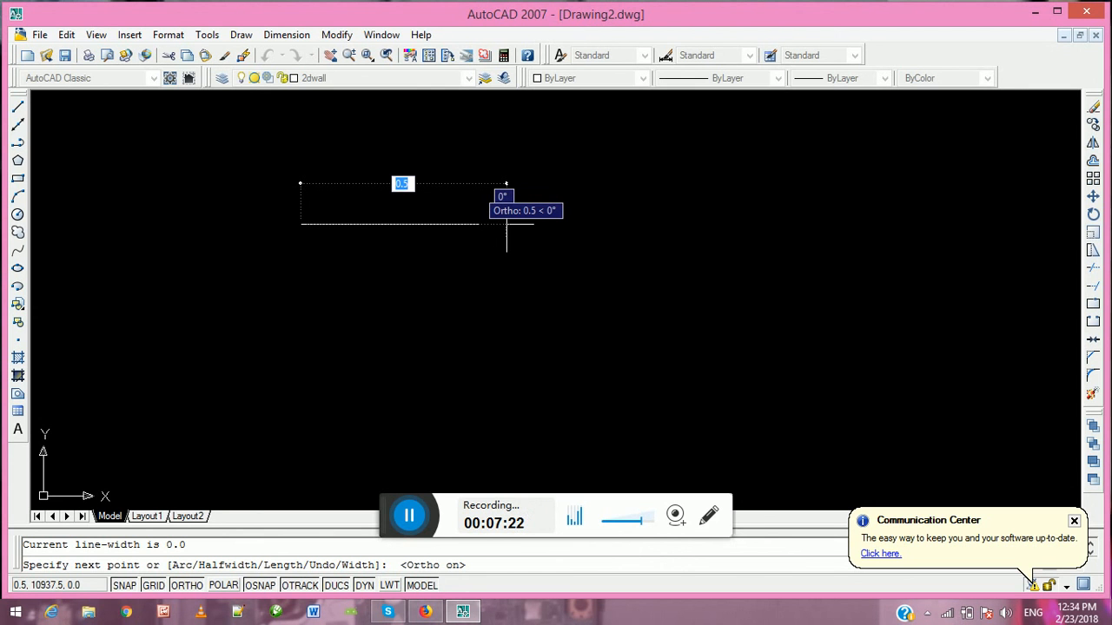
{"action": "type", "text": "5000"}
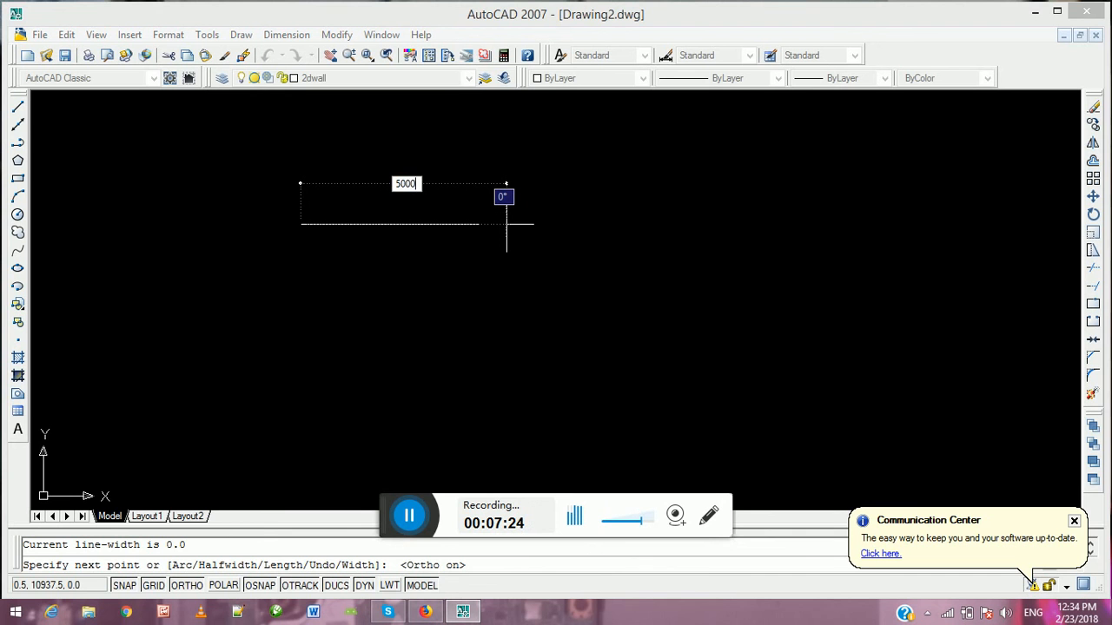
{"action": "key", "text": "Return"}
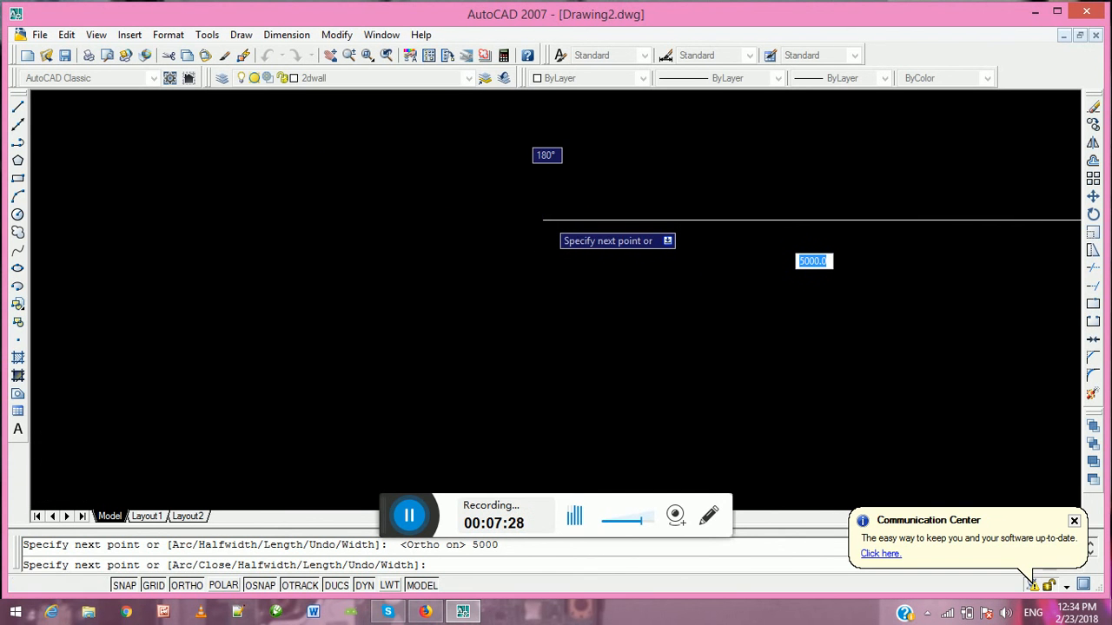
Continue the wall polyline 3000 mm straight down, followed by 5000 mm to the right
{"action": "scroll", "coordinate": [531, 222], "scroll_direction": "down", "scroll_amount": 8}
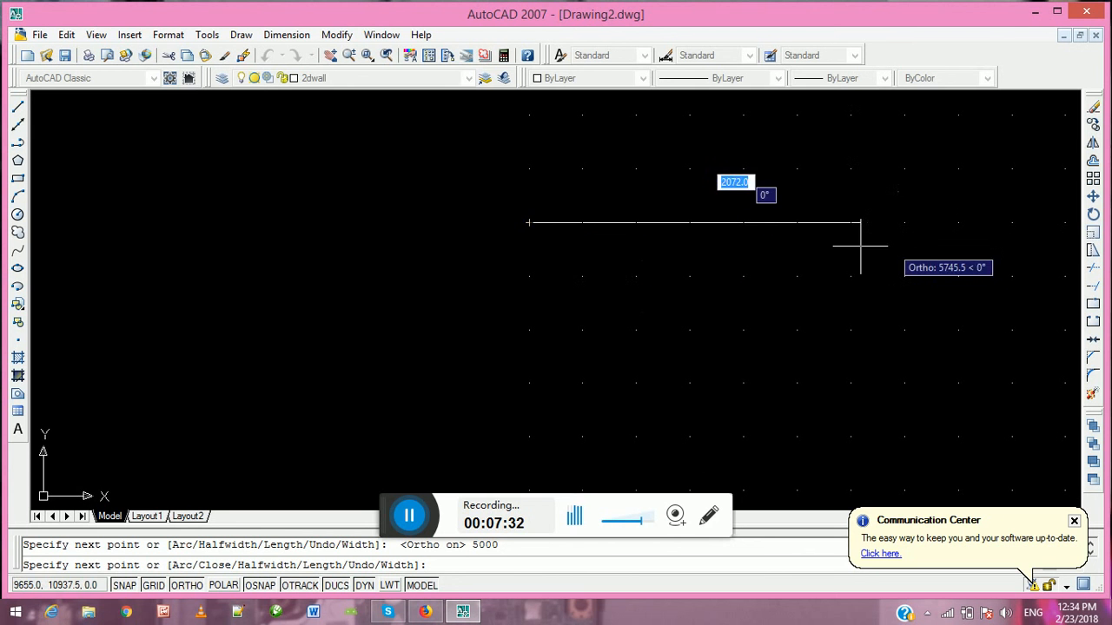
{"action": "scroll", "coordinate": [693, 264], "scroll_direction": "down", "scroll_amount": 1}
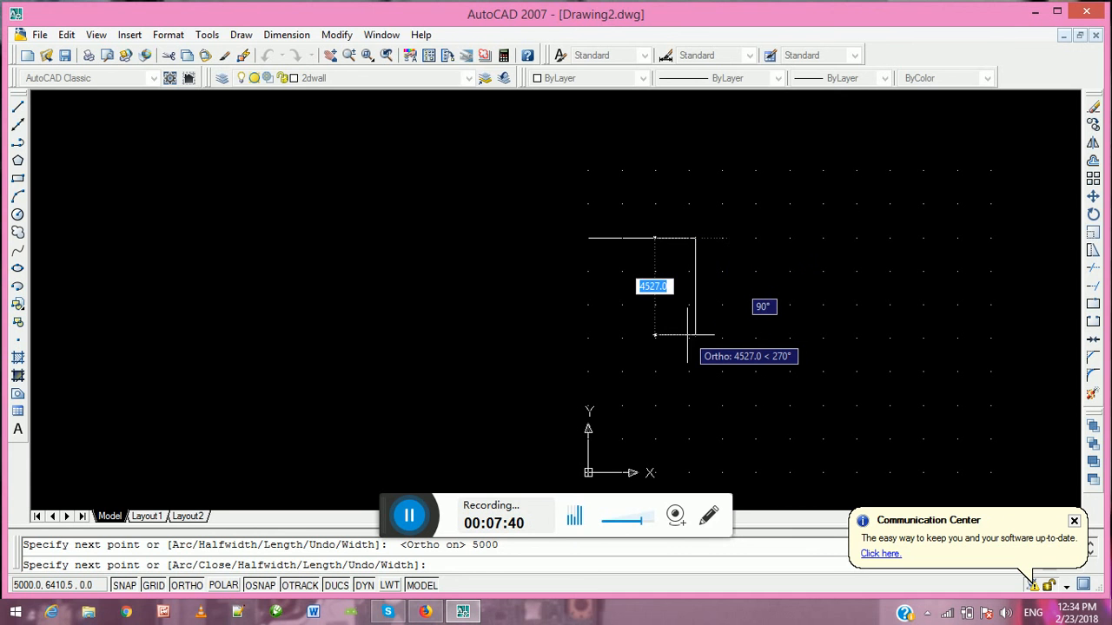
{"action": "type", "text": "3000"}
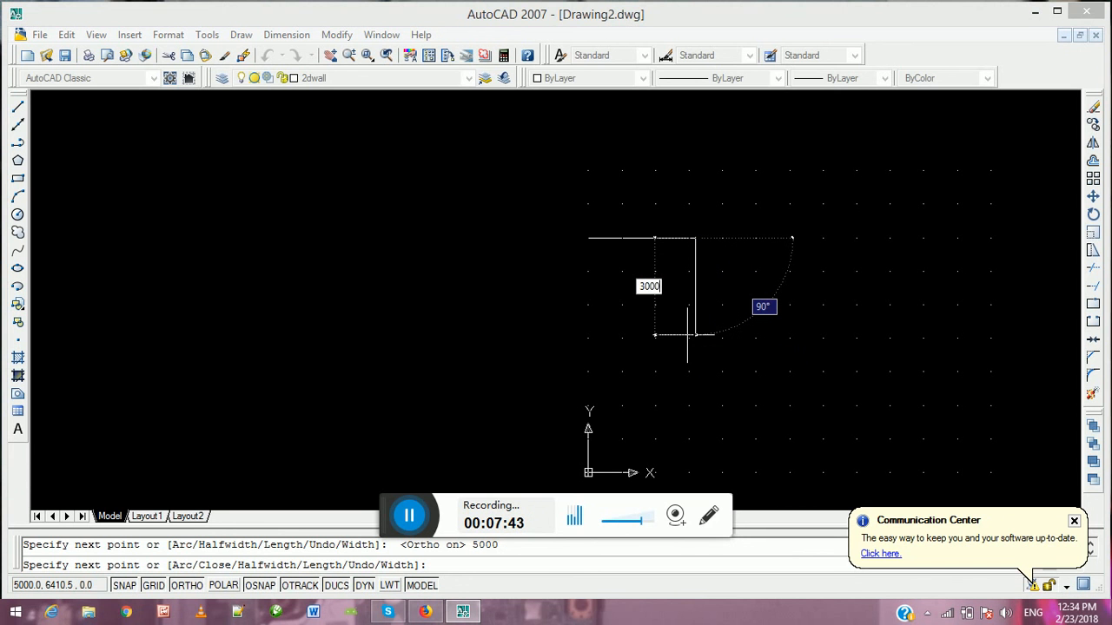
{"action": "key", "text": "Return"}
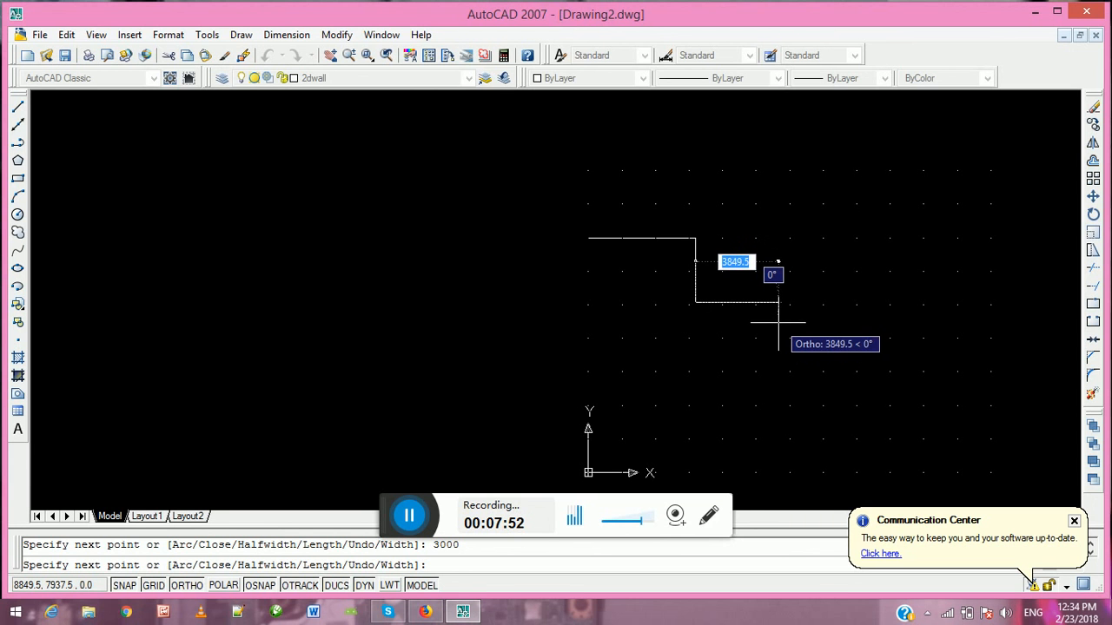
{"action": "type", "text": "5000"}
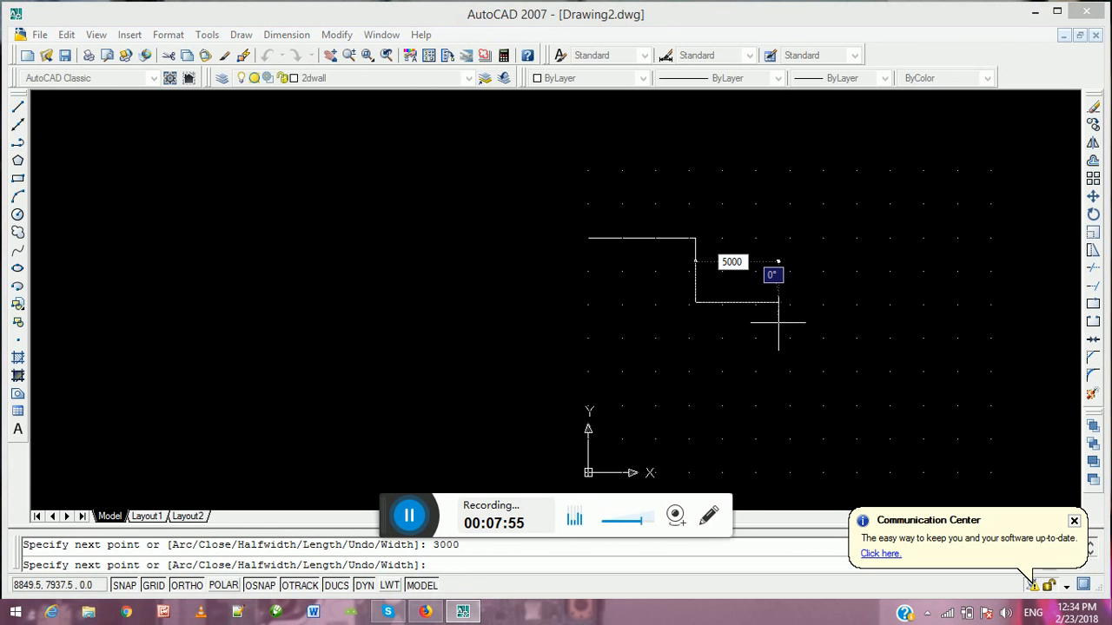
{"action": "key", "text": "Return"}
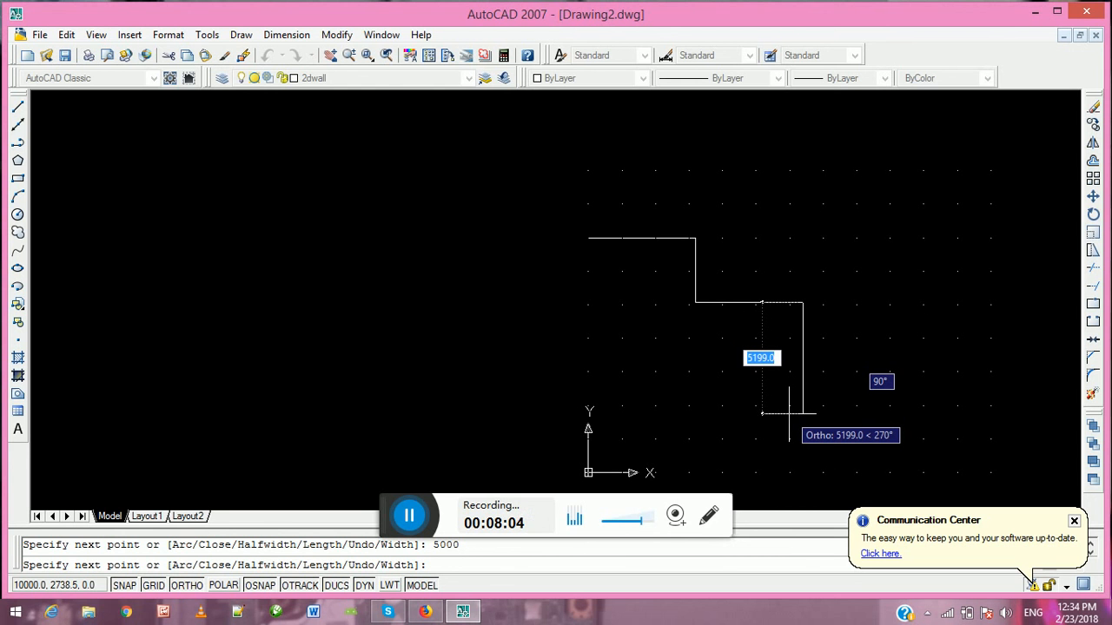
Extend the wall polyline 5000 mm straight down and 7000 mm to the right along the lower side
{"action": "type", "text": "50"}
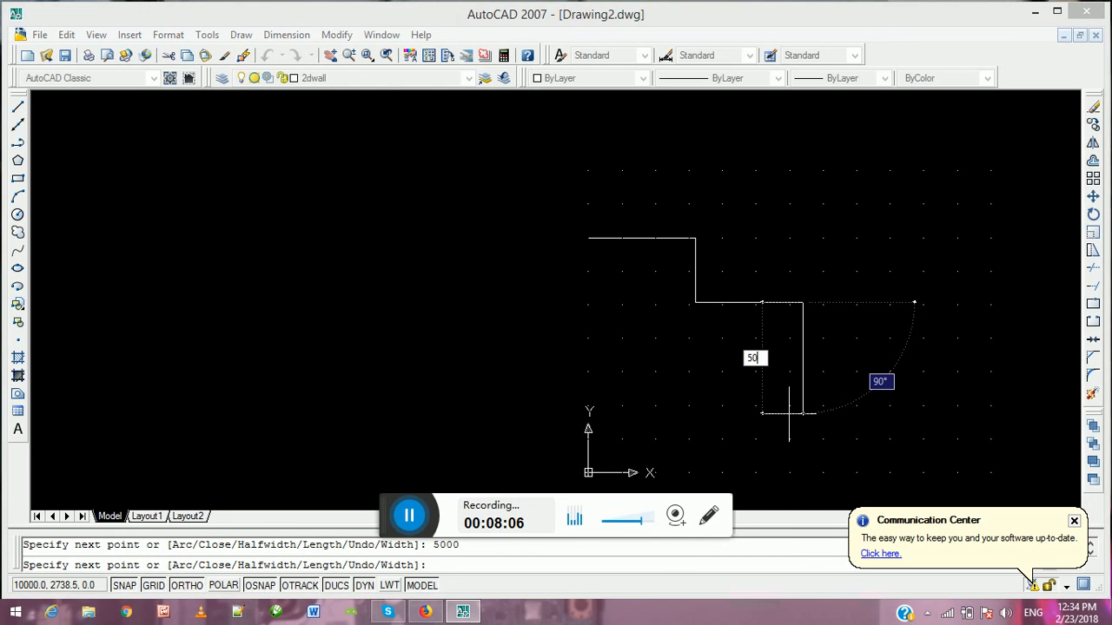
{"action": "type", "text": "00"}
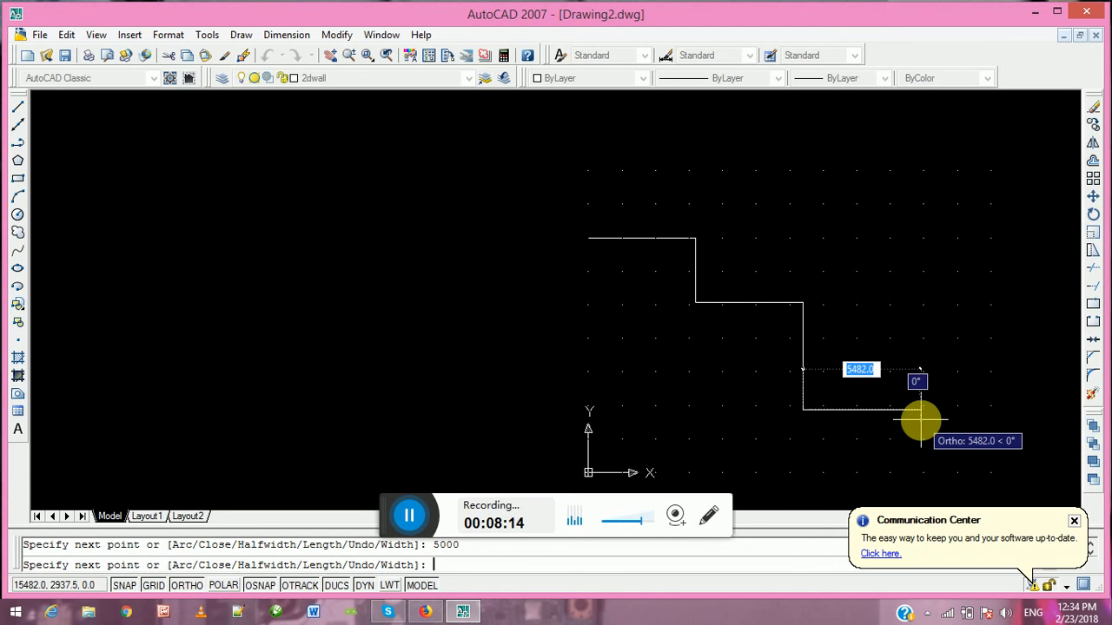
{"action": "type", "text": "7000"}
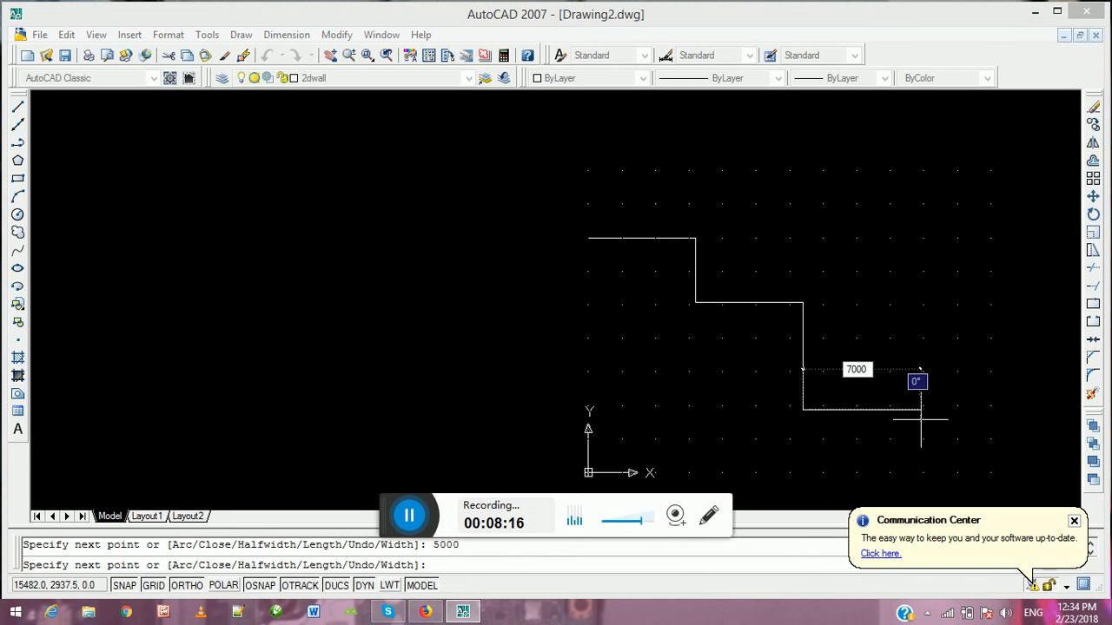
{"action": "key", "text": "Return"}
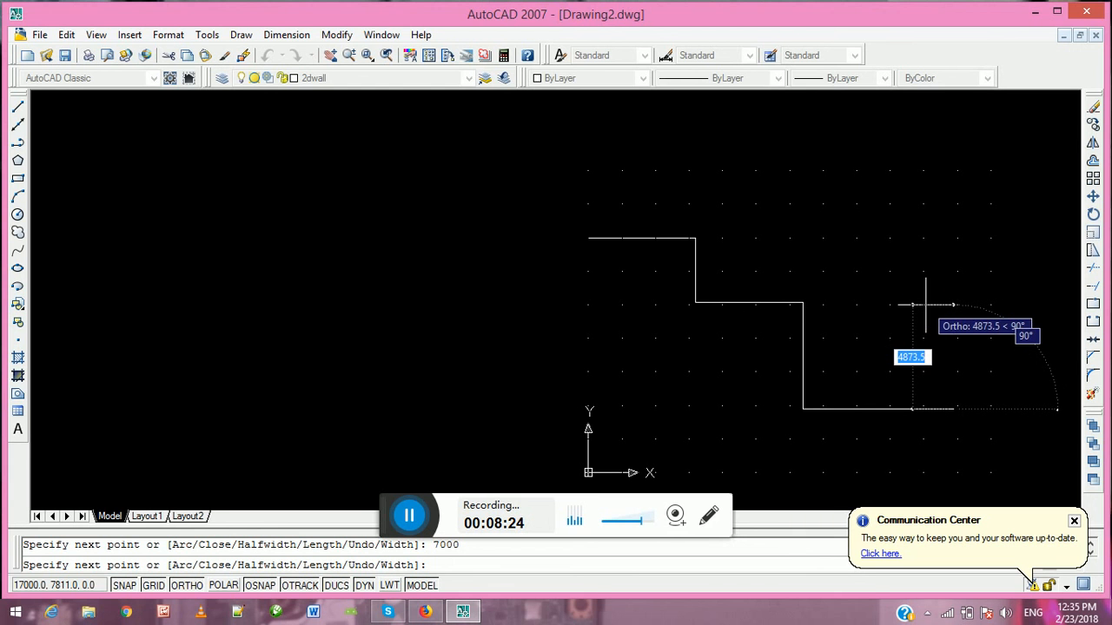
Extend the wall polyline 5000 mm straight up and 1000 mm to the right
{"action": "type", "text": "5000"}
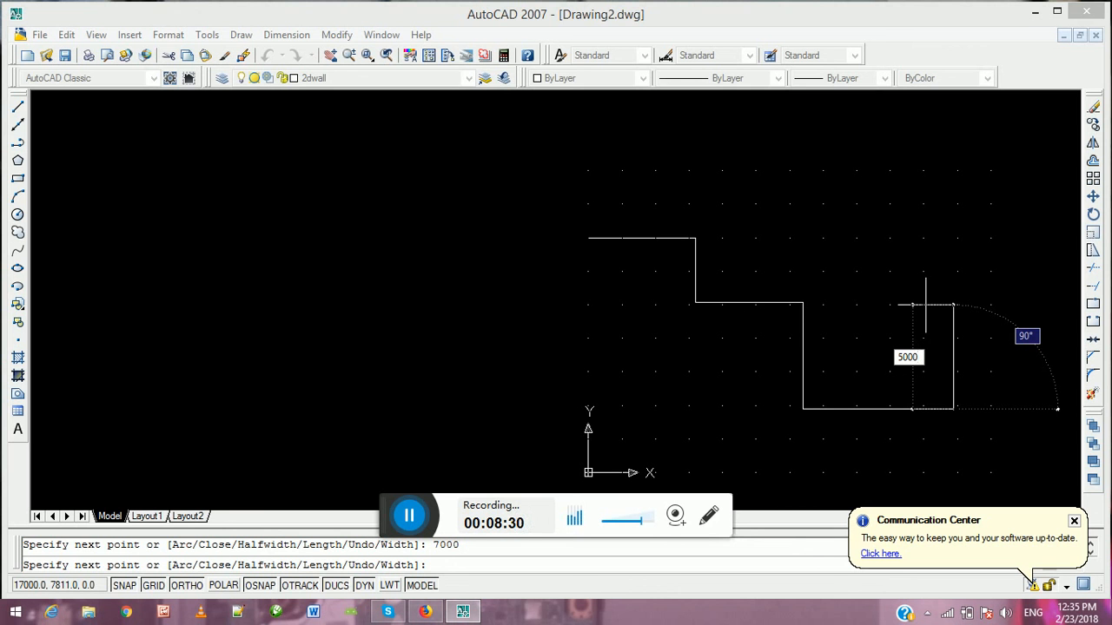
{"action": "key", "text": "Return"}
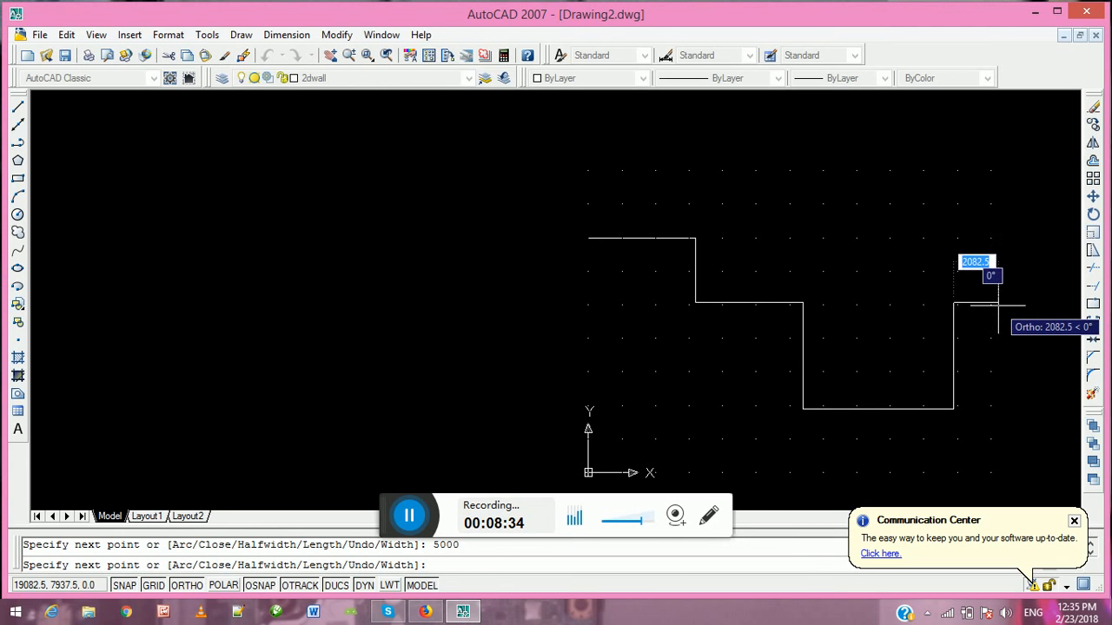
{"action": "type", "text": "1000"}
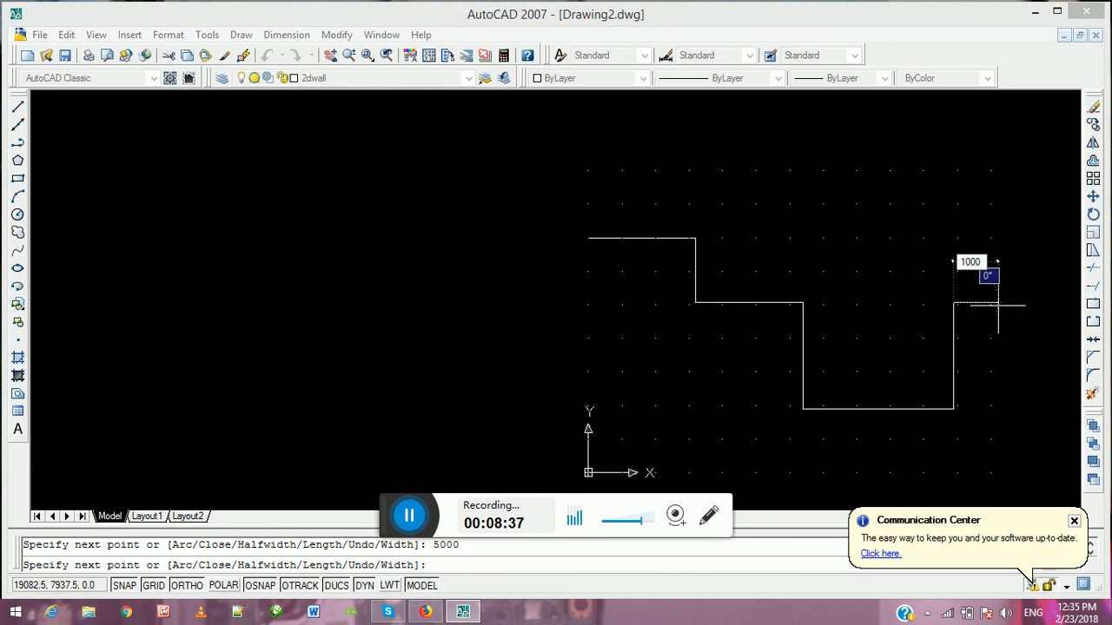
{"action": "key", "text": "Return"}
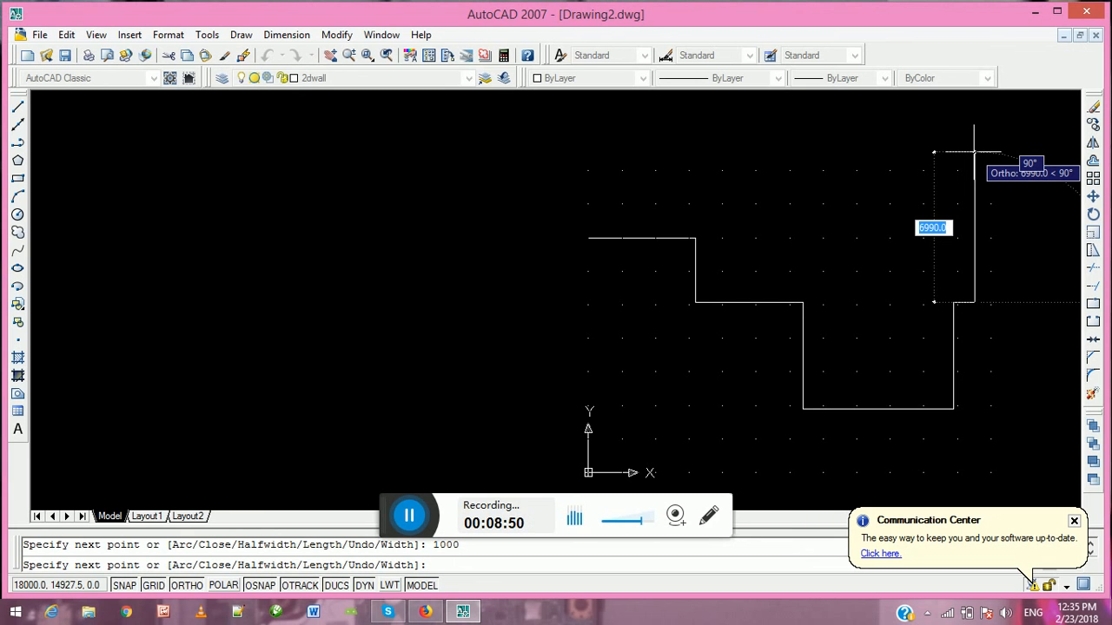
Extend the wall polyline 7000 mm straight up from the end of the short 1000 mm segment
{"action": "type", "text": "7"}
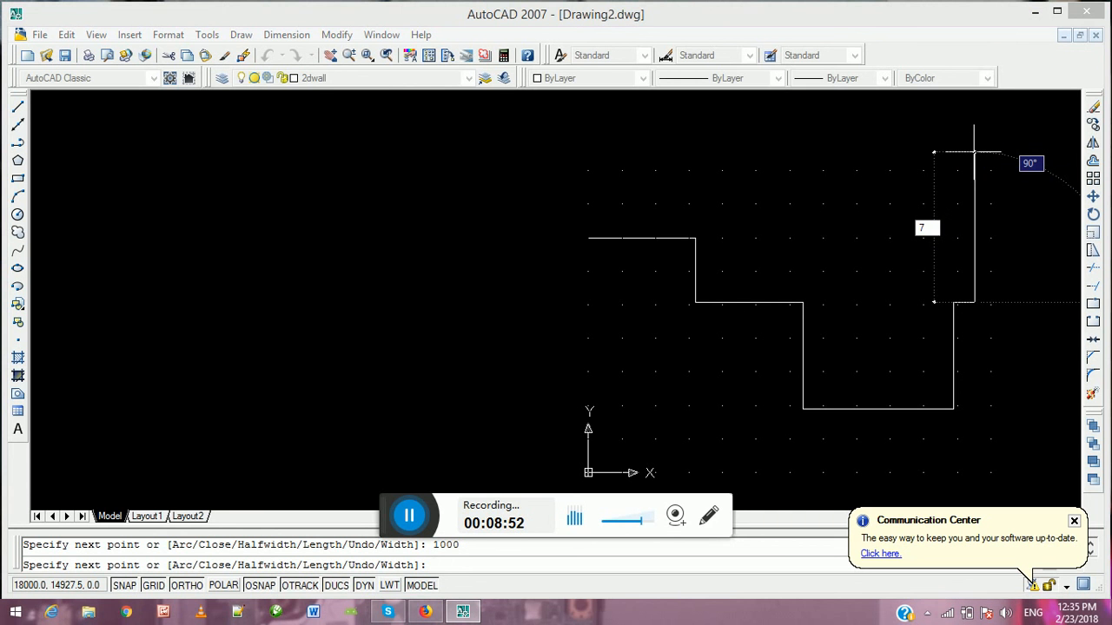
{"action": "type", "text": "000"}
{"action": "key", "text": "Return"}
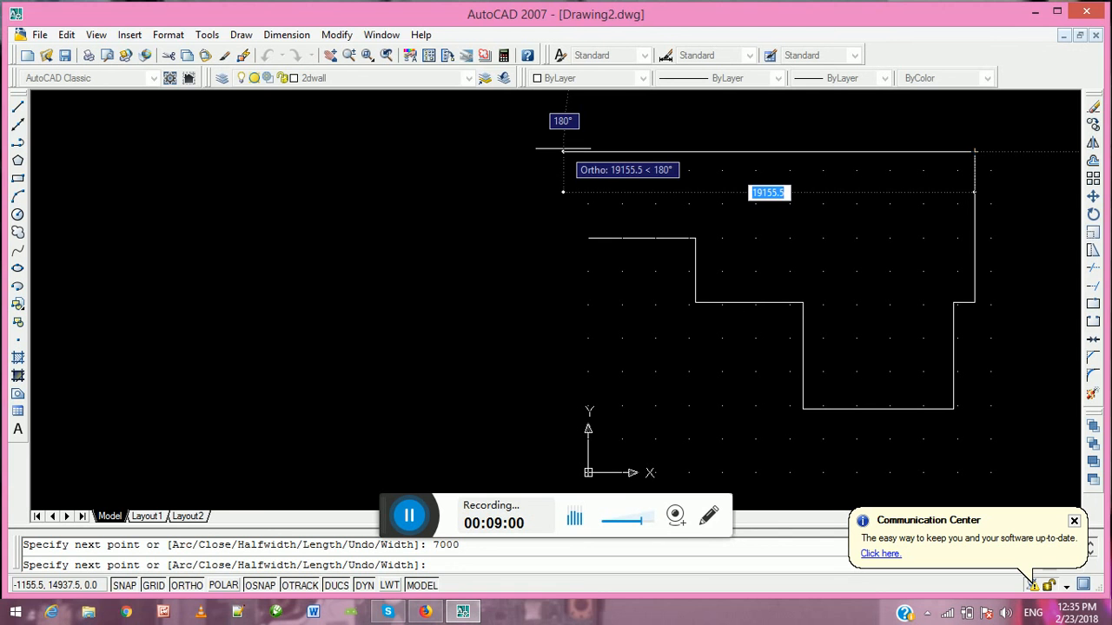
Draw the upper wall segment 18000 mm to the left and close the polyline back to its starting point
{"action": "type", "text": "1800"}
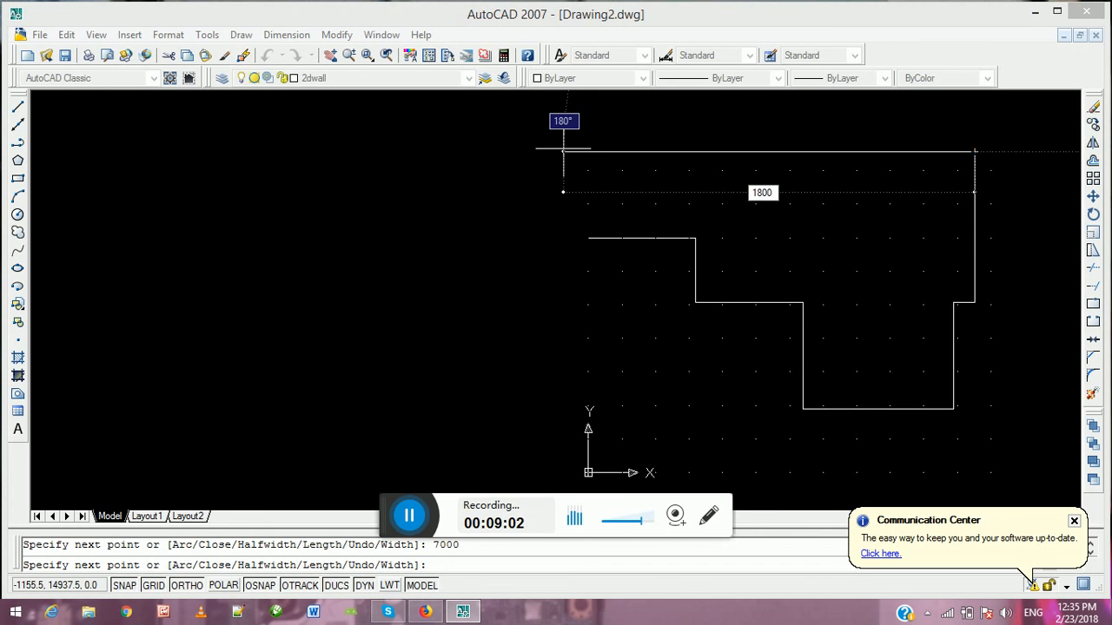
{"action": "type", "text": "0"}
{"action": "key", "text": "Return"}
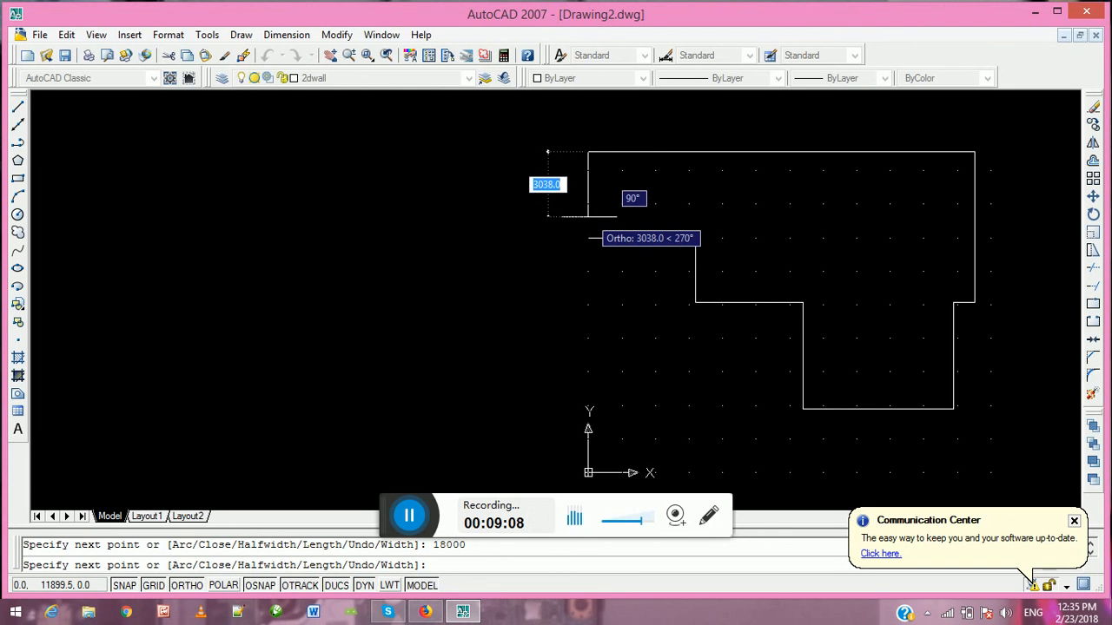
{"action": "type", "text": "c"}
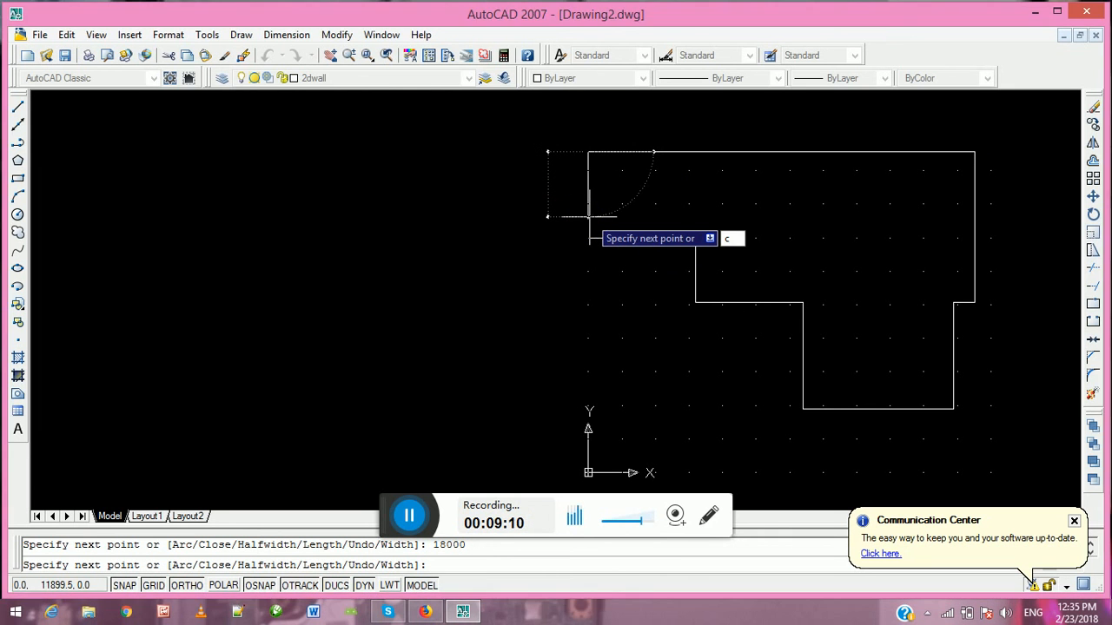
{"action": "key", "text": "Return"}
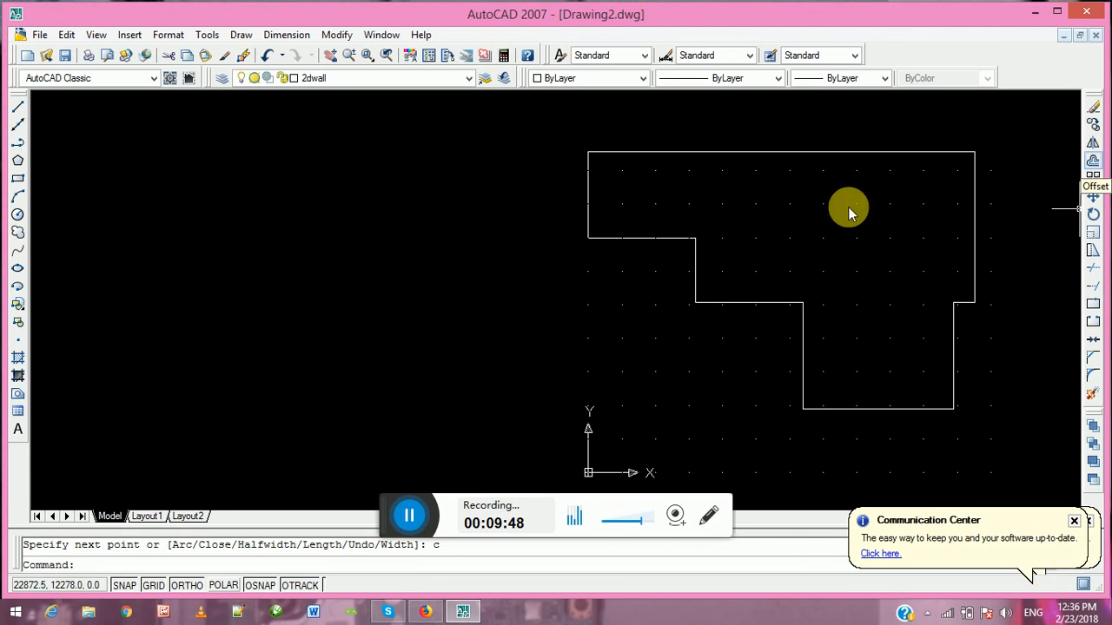
Offset the closed wall outline 150 mm to the inside and end the Offset command
{"action": "left_click", "coordinate": [1093, 160]}
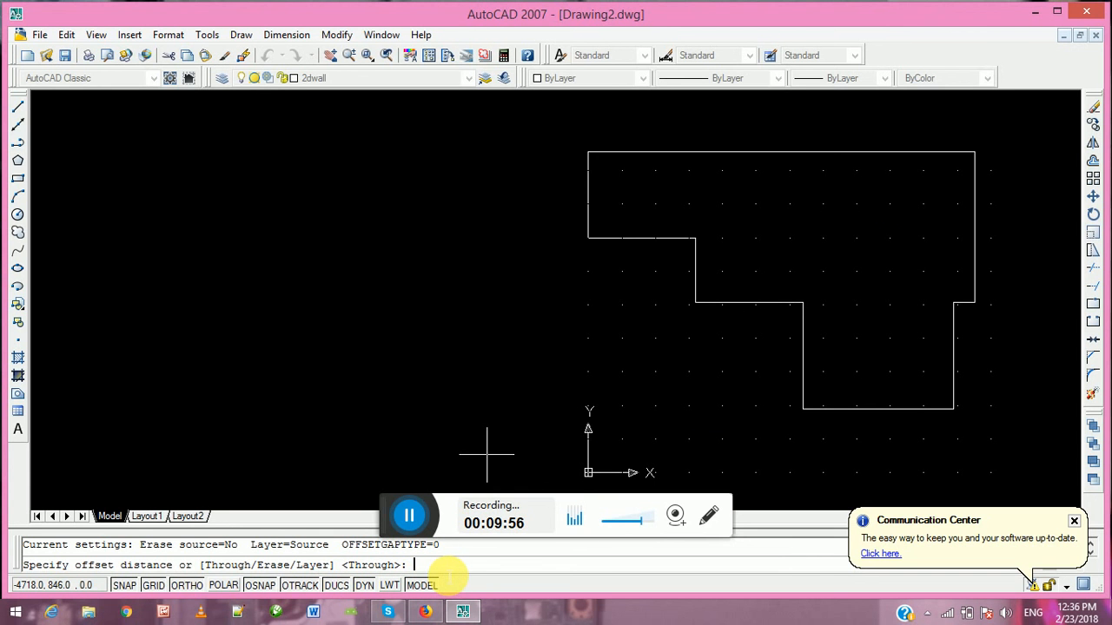
{"action": "type", "text": "150"}
{"action": "key", "text": "Return"}
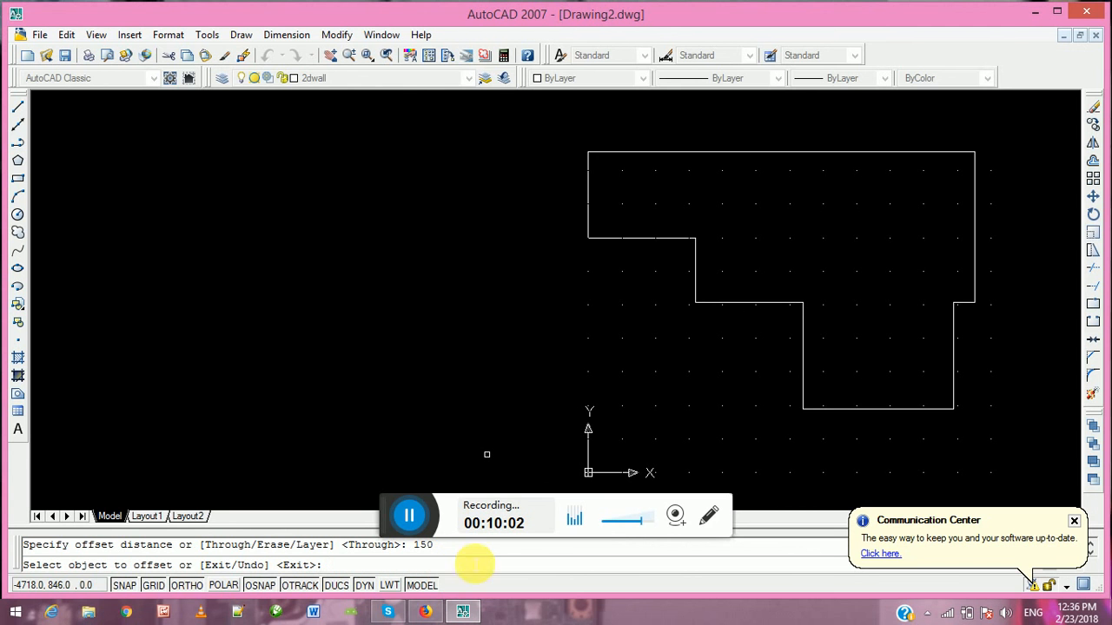
{"action": "left_click", "coordinate": [590, 187]}
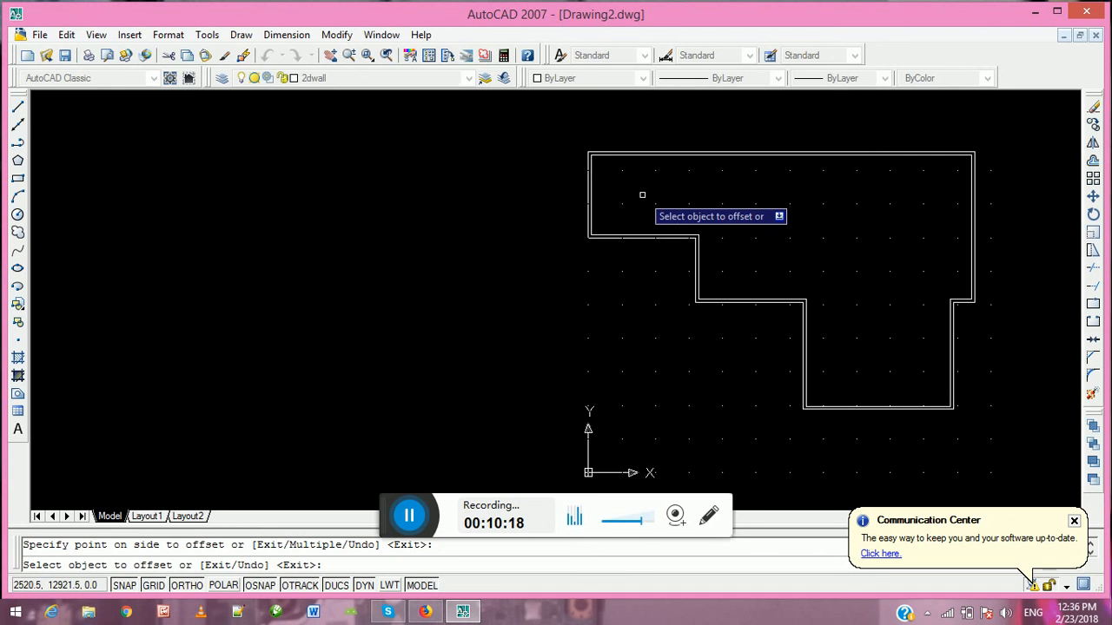
{"action": "key", "text": "Escape"}
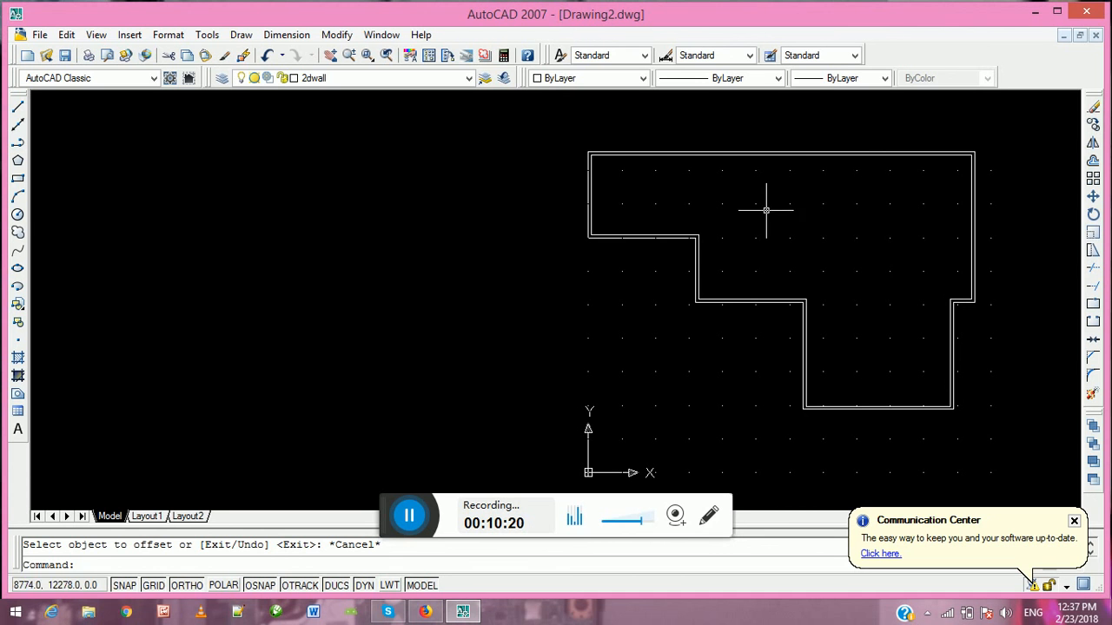